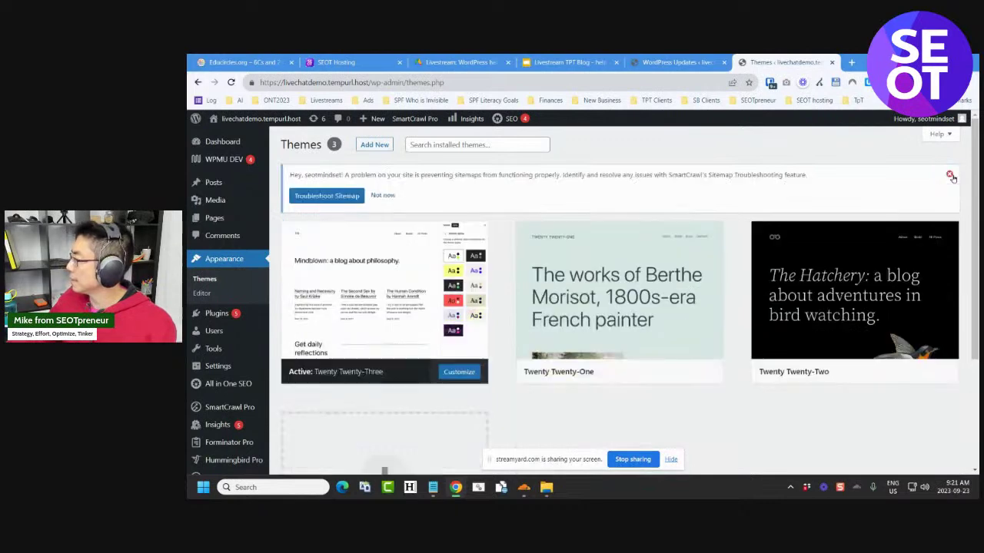
Dismiss the sitemap notice, then view the live site's Sample Page in a new browser tab
left_click(950, 177)
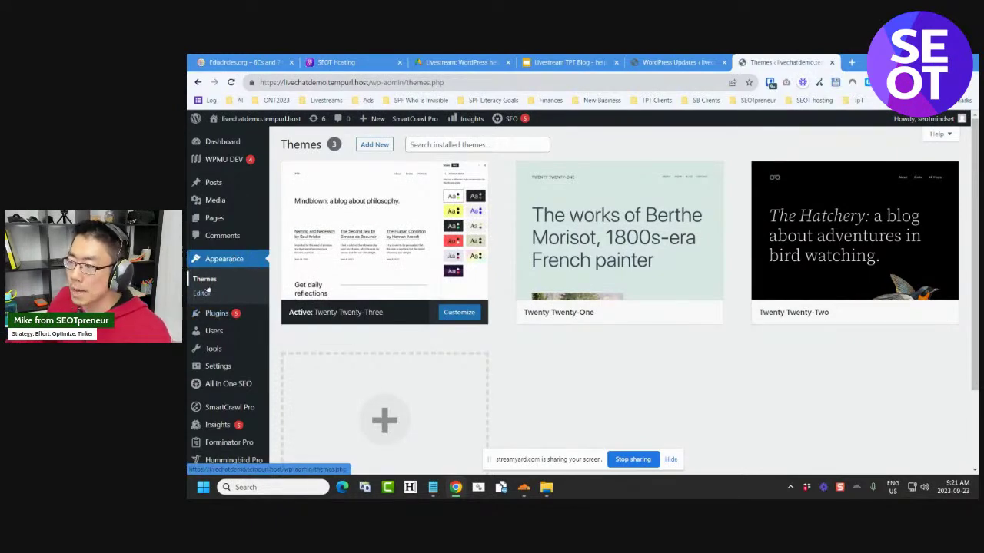
mouse_move(274, 126)
right_click(234, 137)
left_click(265, 146)
left_click(767, 63)
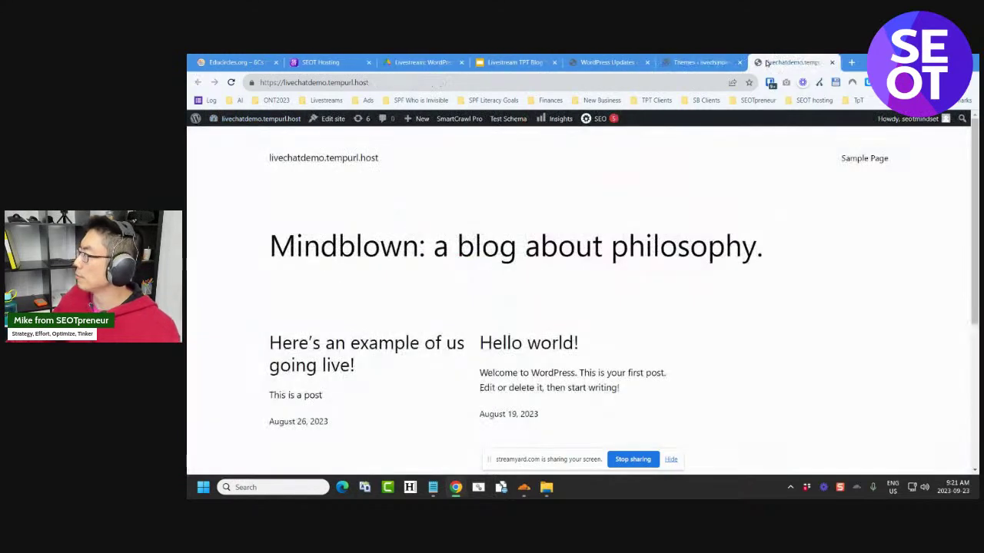
left_click(876, 160)
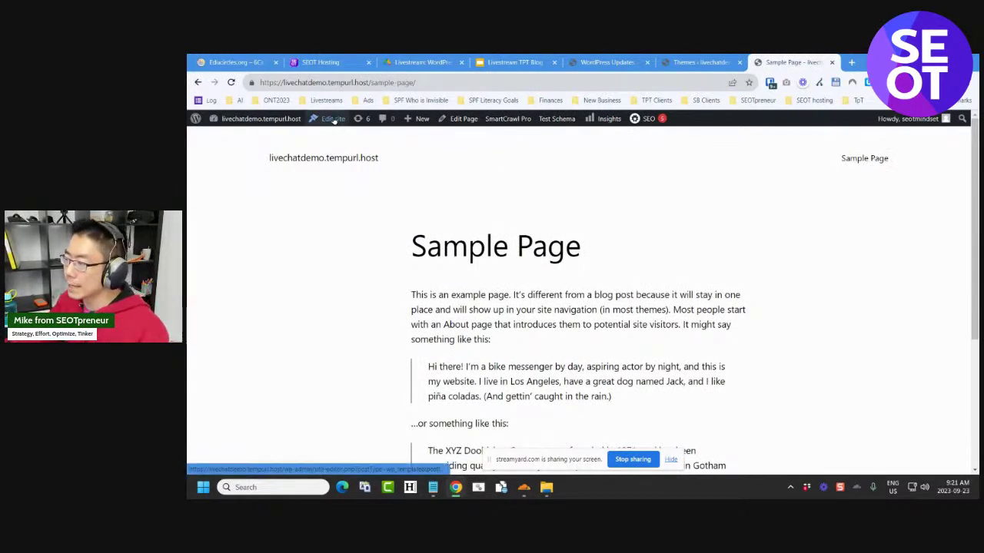
Examine the site editor's Navigation section from the dashboard, then return to the dashboard
mouse_move(265, 120)
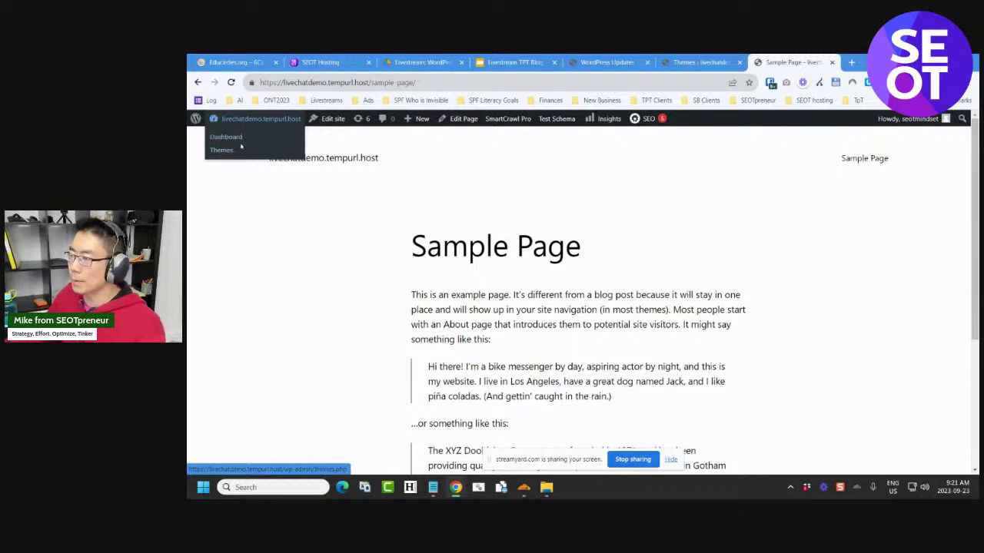
left_click(234, 136)
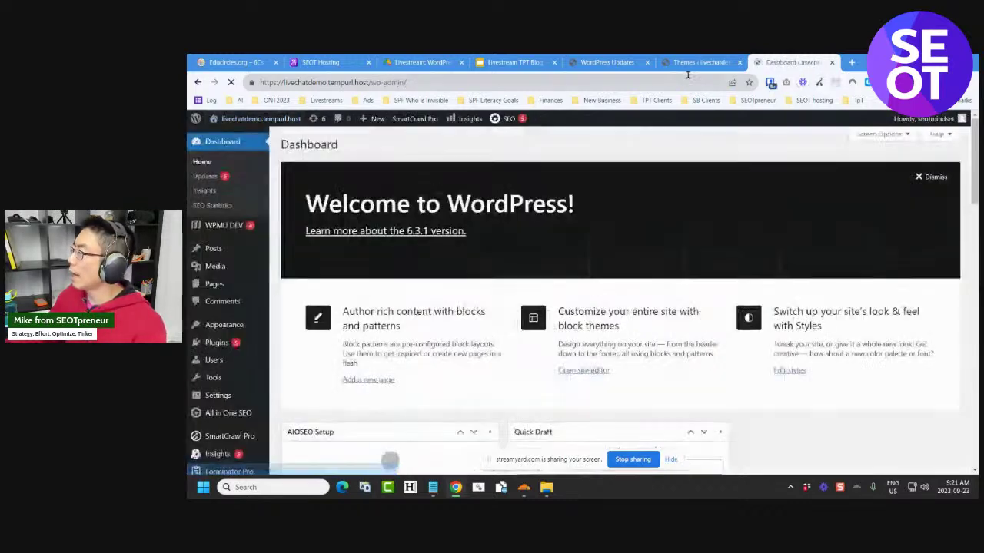
mouse_move(239, 325)
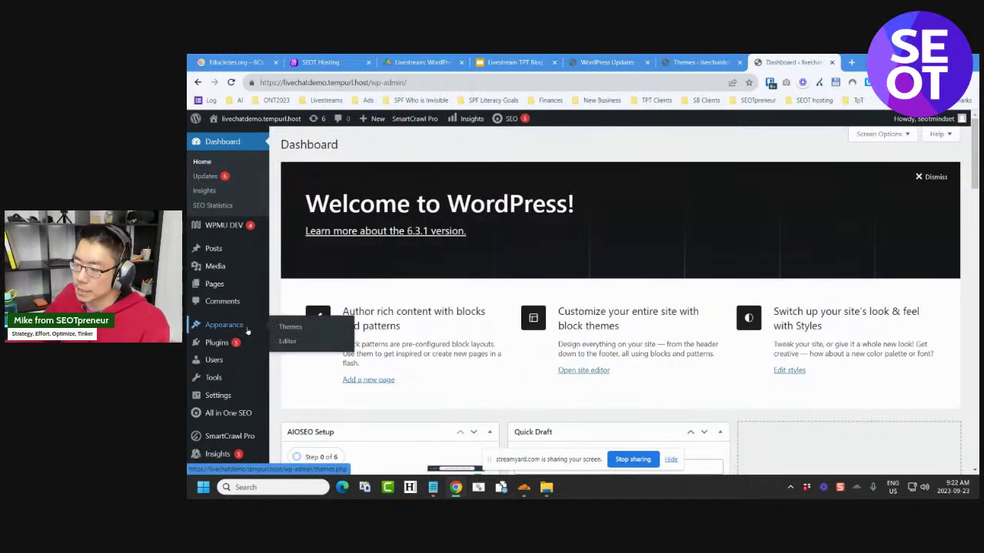
left_click(291, 345)
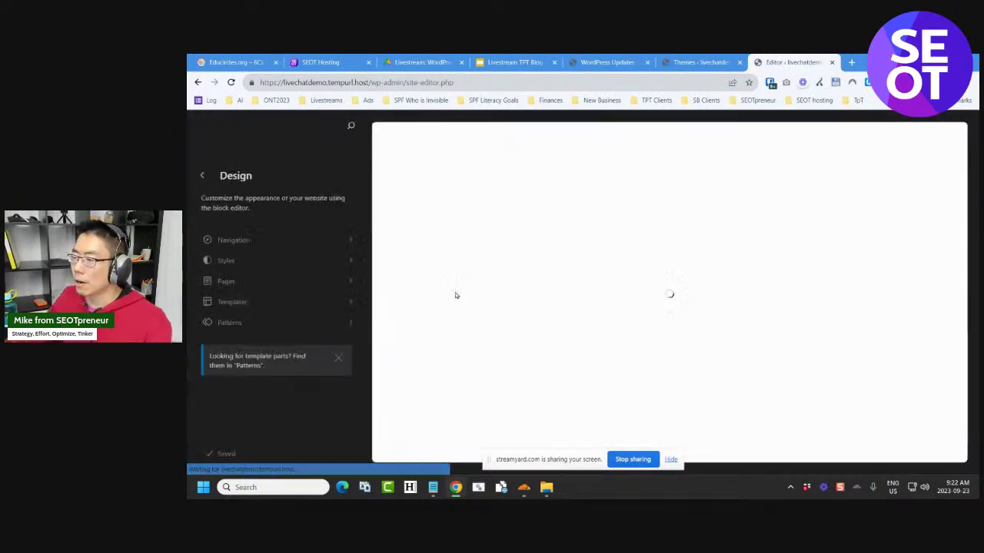
left_click(262, 240)
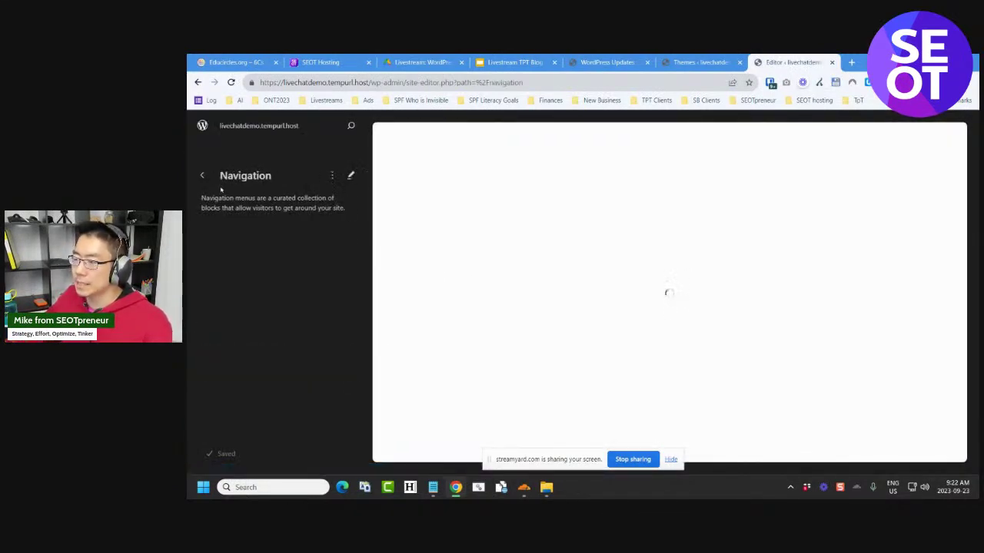
left_click(201, 176)
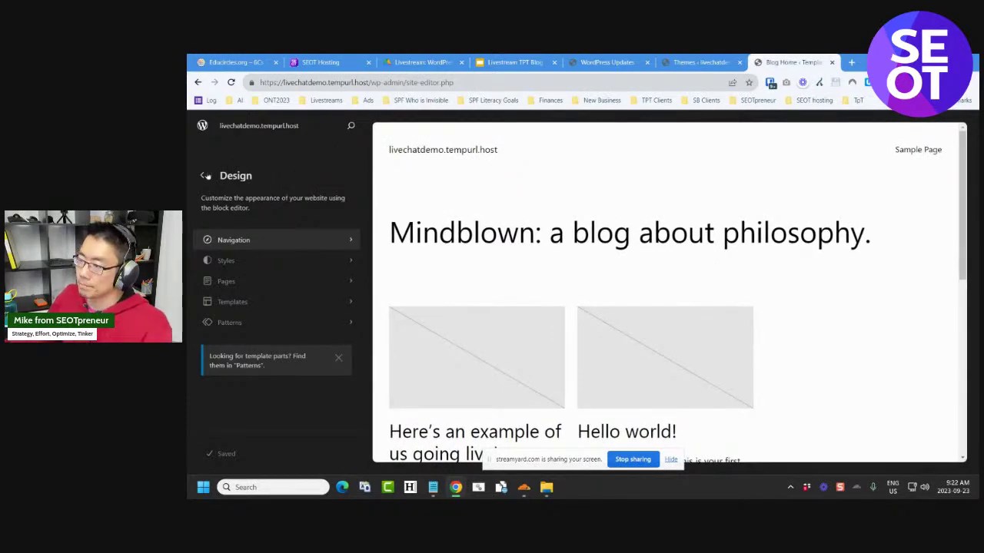
left_click(206, 176)
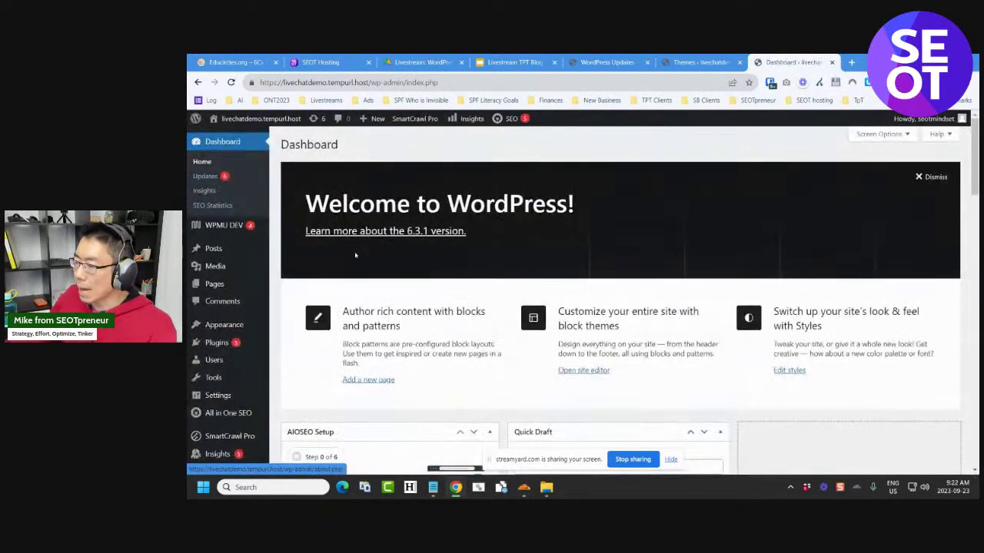
Activate the Twenty Twenty-Two theme, then switch the site to the Twenty Twenty-One theme
left_click(290, 329)
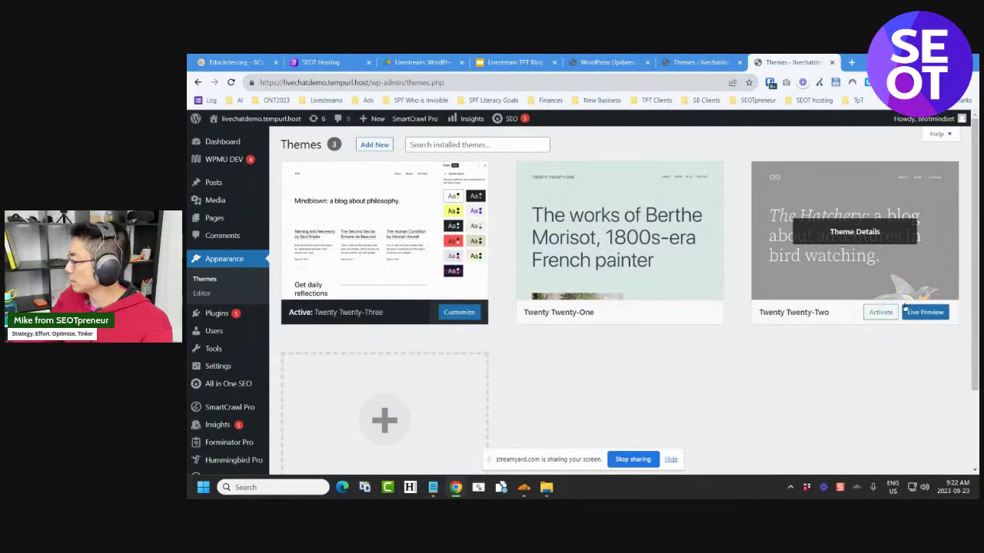
left_click(880, 312)
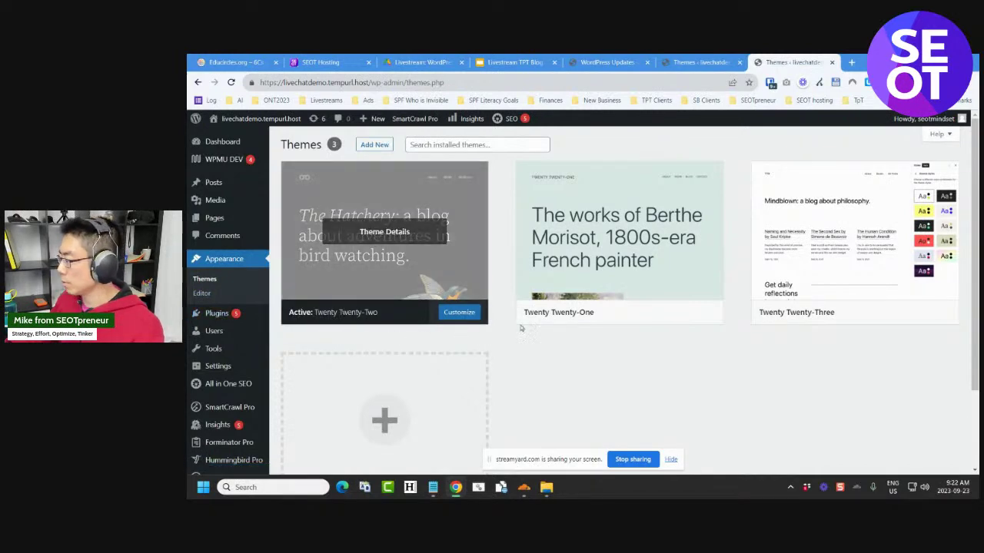
left_click(645, 311)
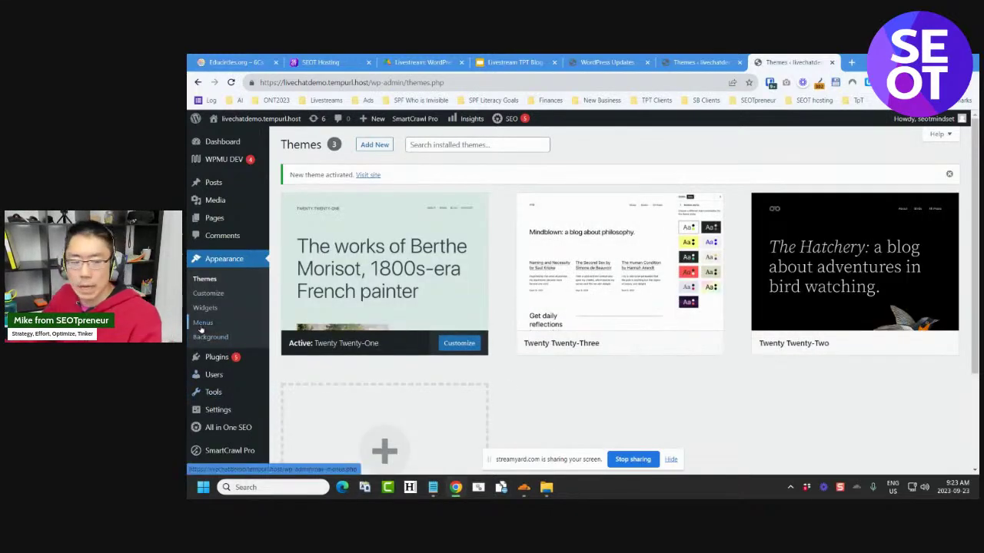
Create a navigation menu named "Sample menu", assign it to the Primary menu location and save it
left_click(202, 324)
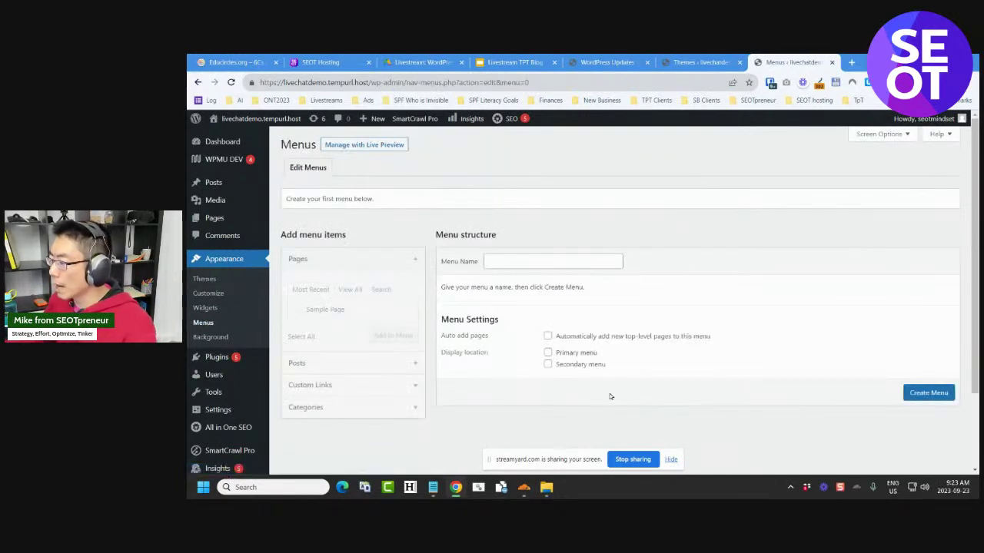
left_click(540, 261)
type("Sa")
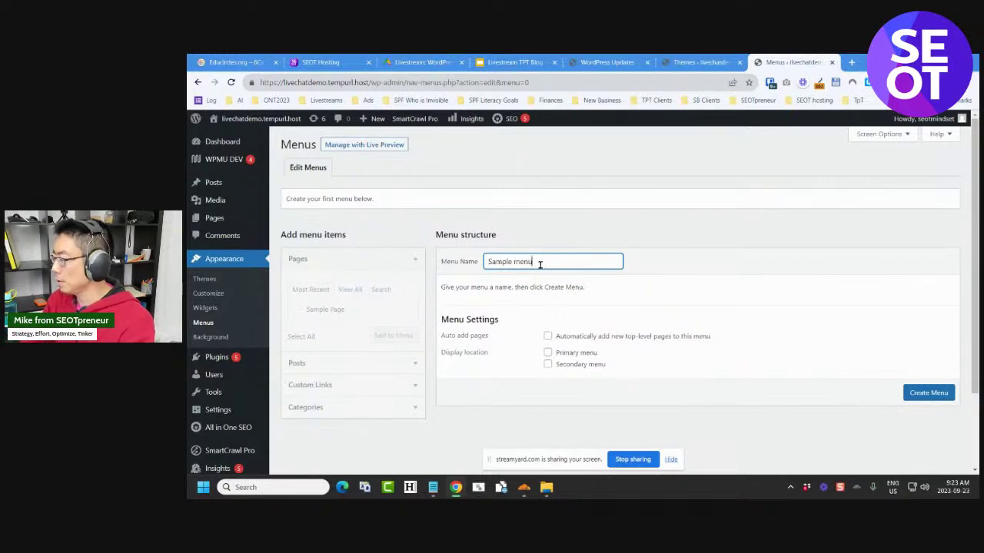
type("mple menu")
left_click(928, 393)
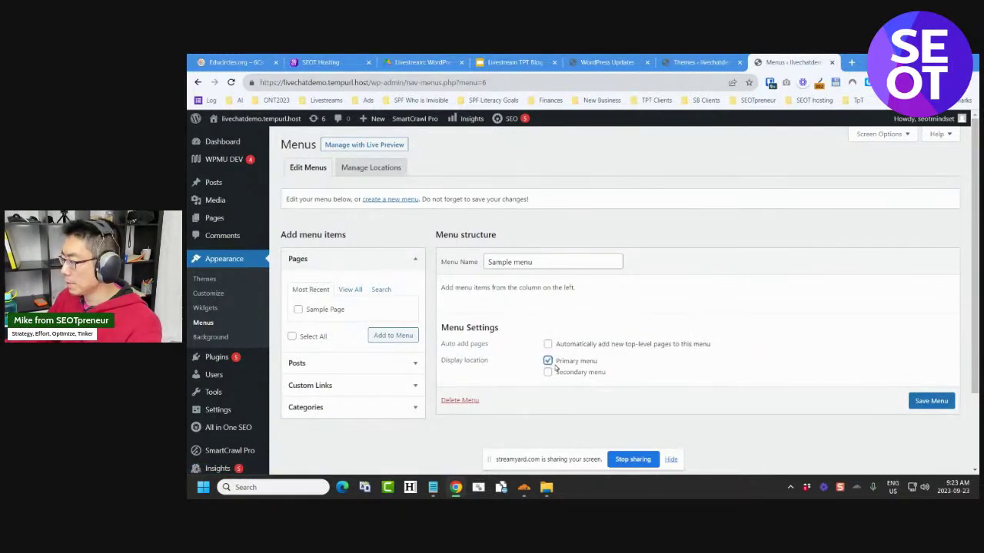
left_click(931, 401)
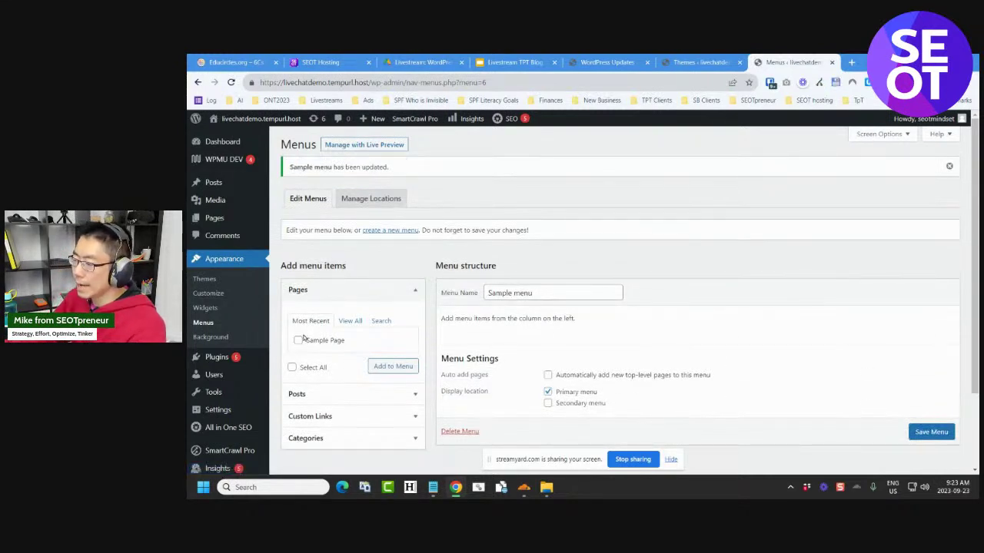
Add the Sample Page to Sample menu as a menu item and save the menu
left_click(299, 341)
left_click(393, 366)
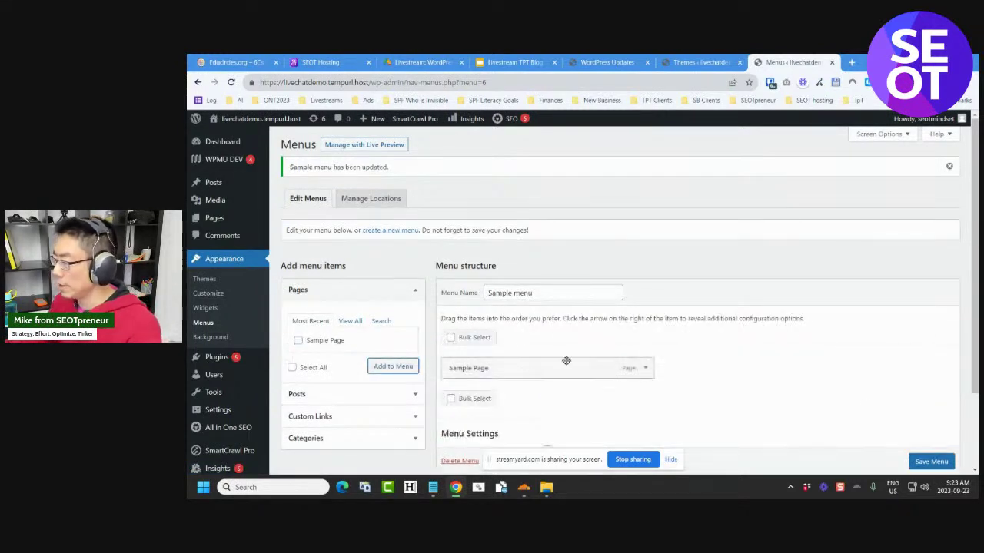
left_click(931, 461)
scroll(615, 345, "down", 1)
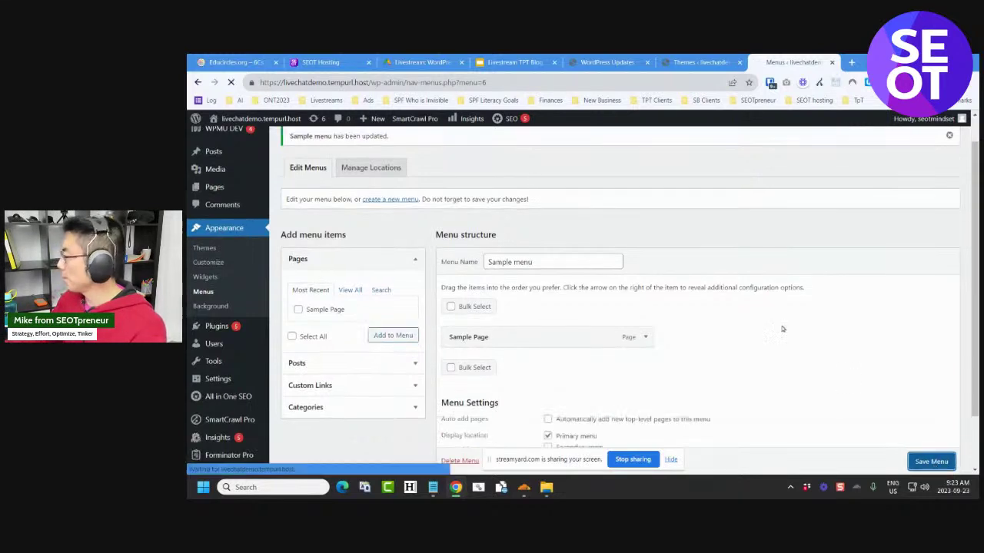
Open the live site in a new browser tab to check its header menu
right_click(282, 120)
left_click(325, 127)
left_click(796, 62)
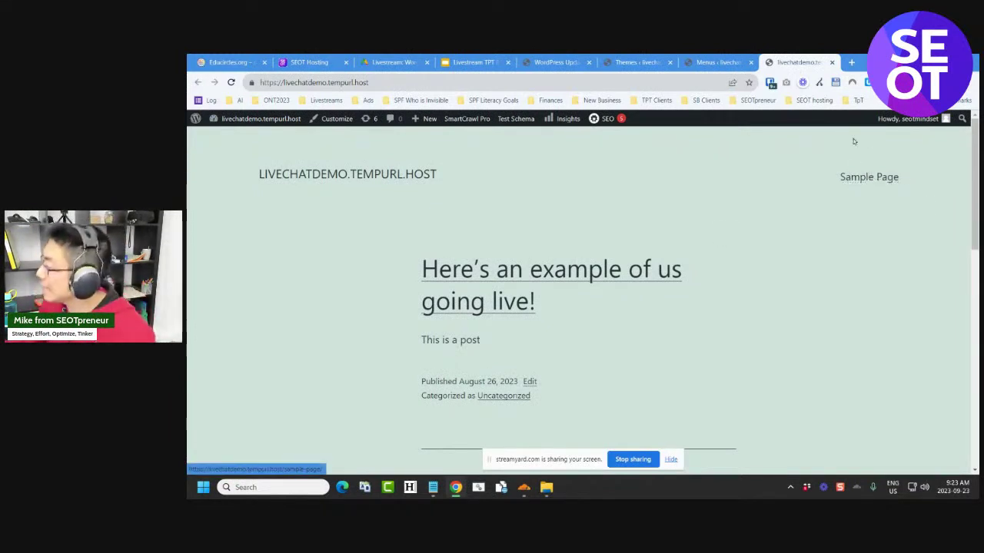
Open the Educircles-org 21st Century Skills store on teacherspayteachers.com in a new tab and copy its web address
left_click(850, 62)
left_click(682, 78)
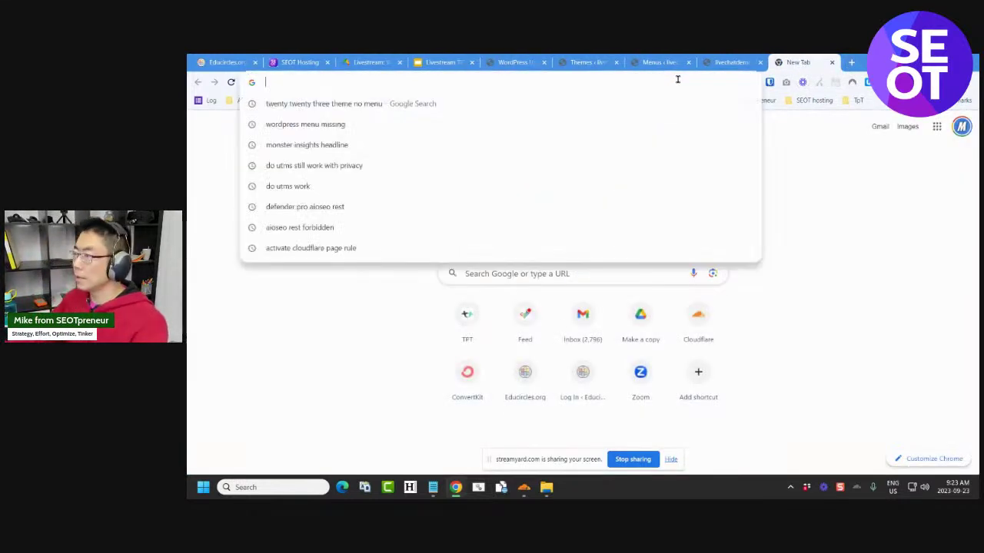
type("teachers")
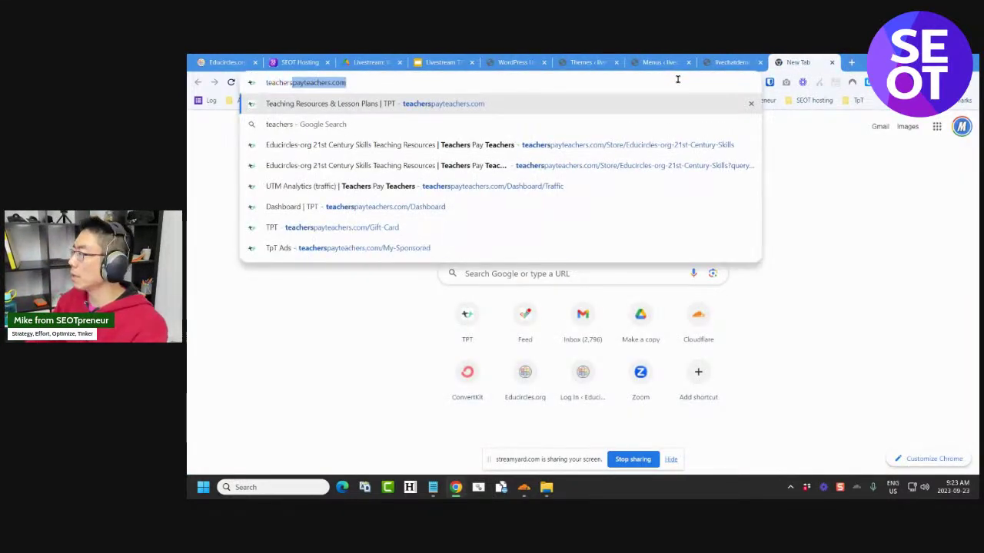
key("Down")
key("Down")
key("Return")
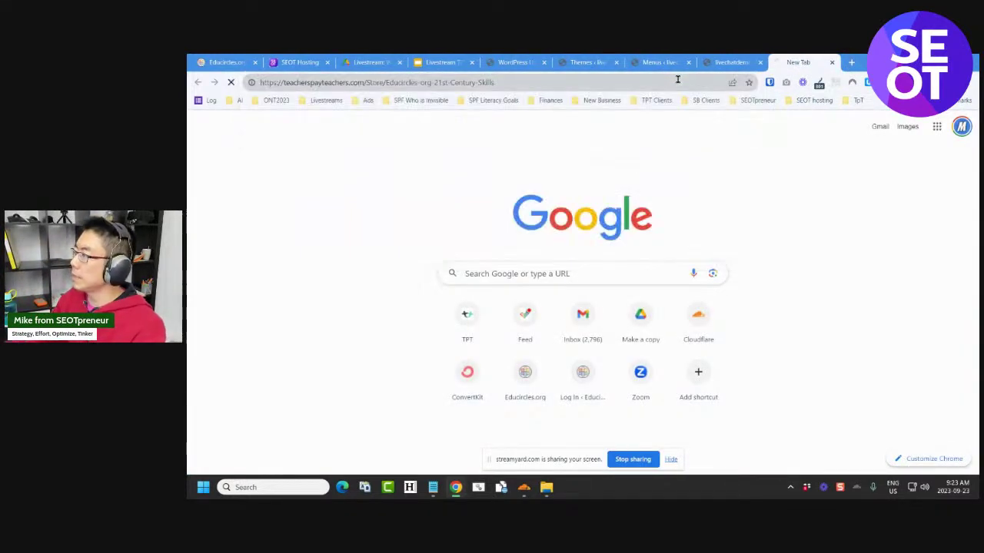
left_click(581, 83)
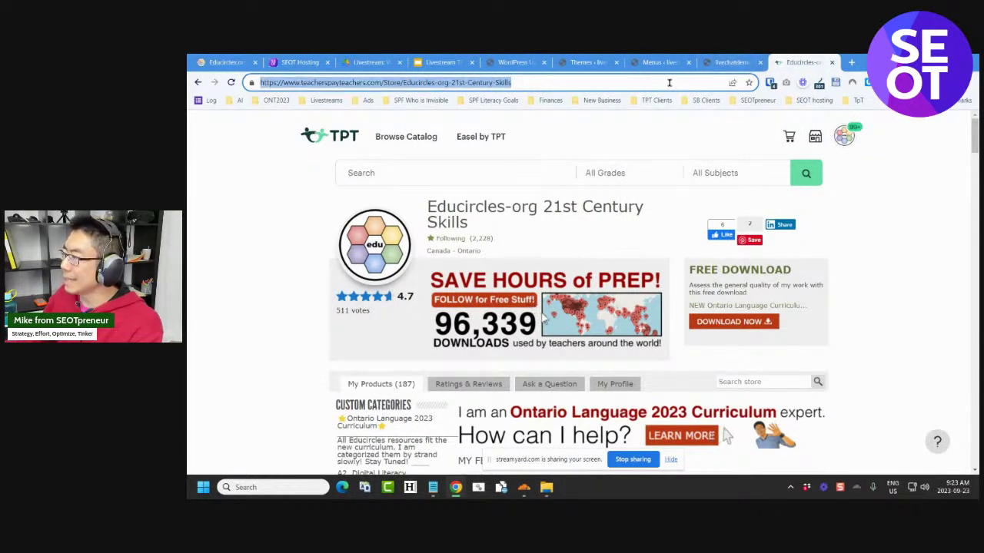
Close the spare Themes tab, add the copied store address to Sample menu as a custom link named "Store", and save
left_click(598, 62)
left_click(616, 63)
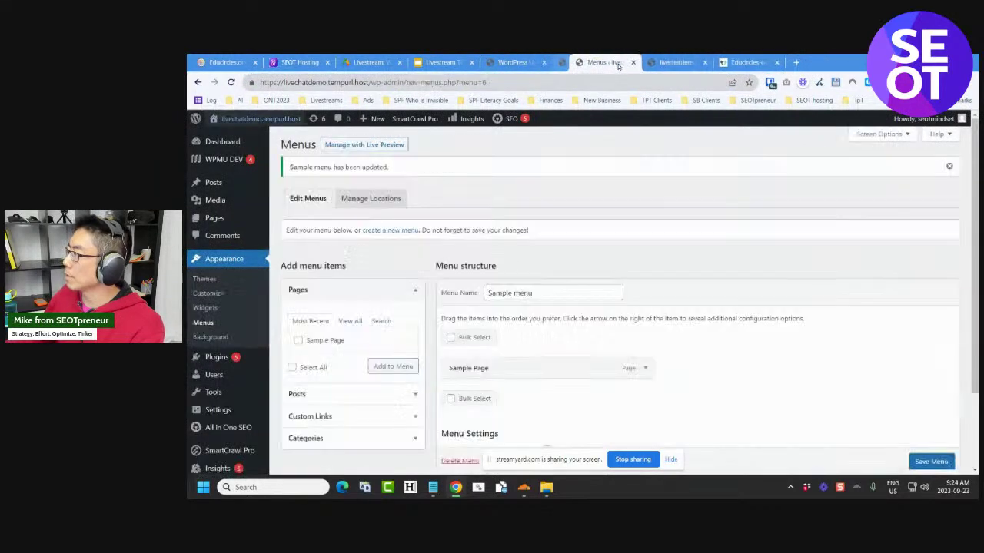
left_click(396, 412)
left_click(382, 371)
key("ctrl+v")
left_click(392, 385)
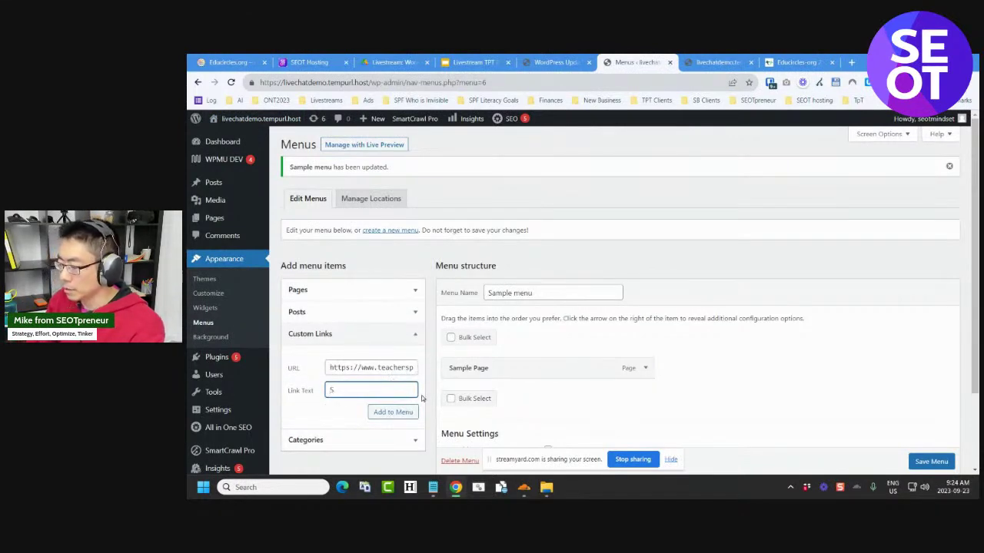
left_click(400, 413)
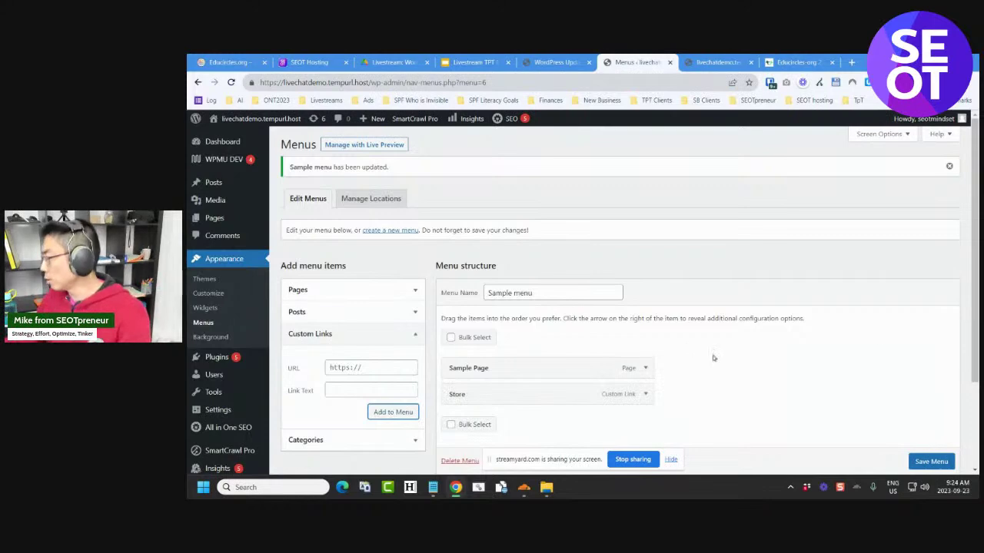
left_click(927, 462)
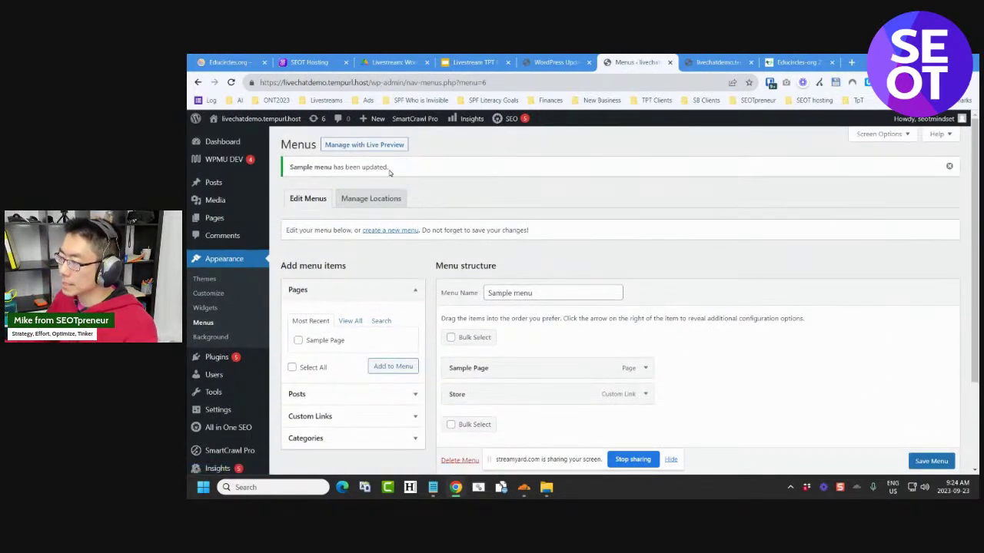
Open the live site in another new tab to check the Store link in the header menu
mouse_move(279, 120)
right_click(227, 136)
left_click(256, 143)
left_click(657, 63)
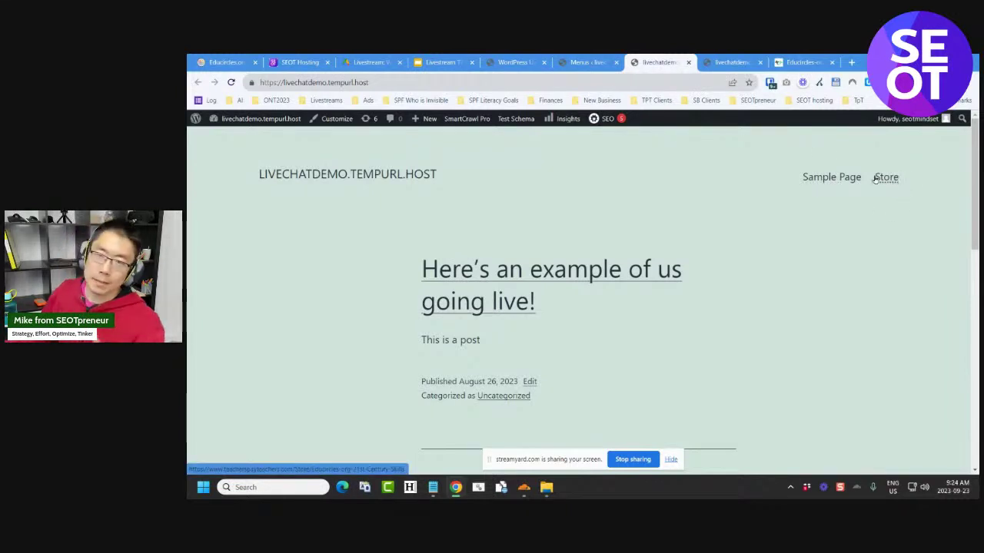
Move Store above Sample Page in Sample menu, save the menu, and reload the live site to check the order
left_click(582, 62)
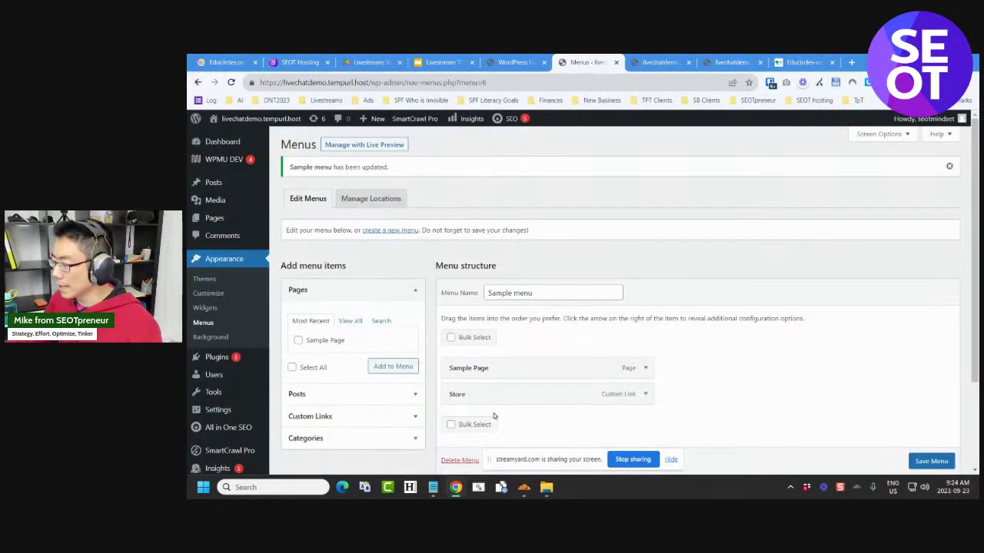
left_click_drag(496, 395, 494, 366)
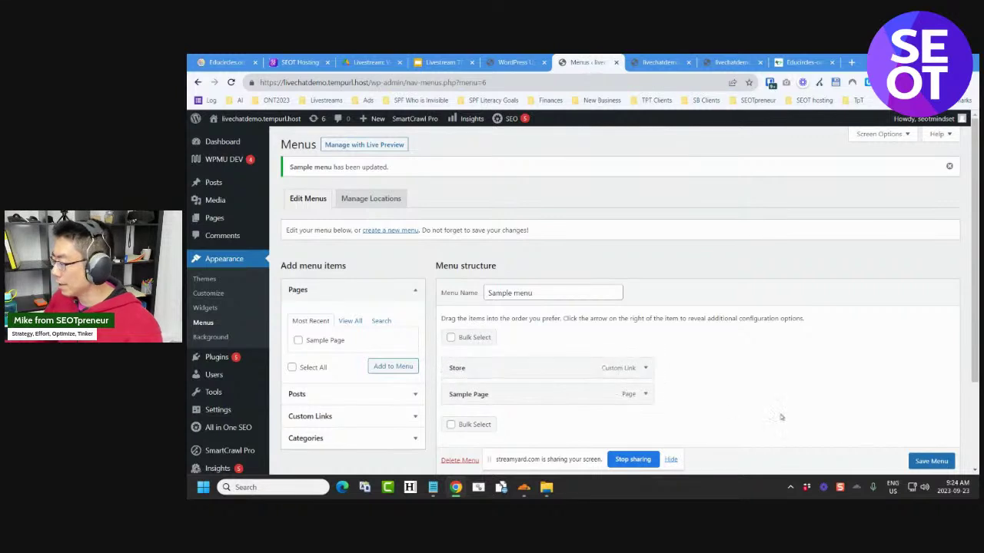
left_click(930, 461)
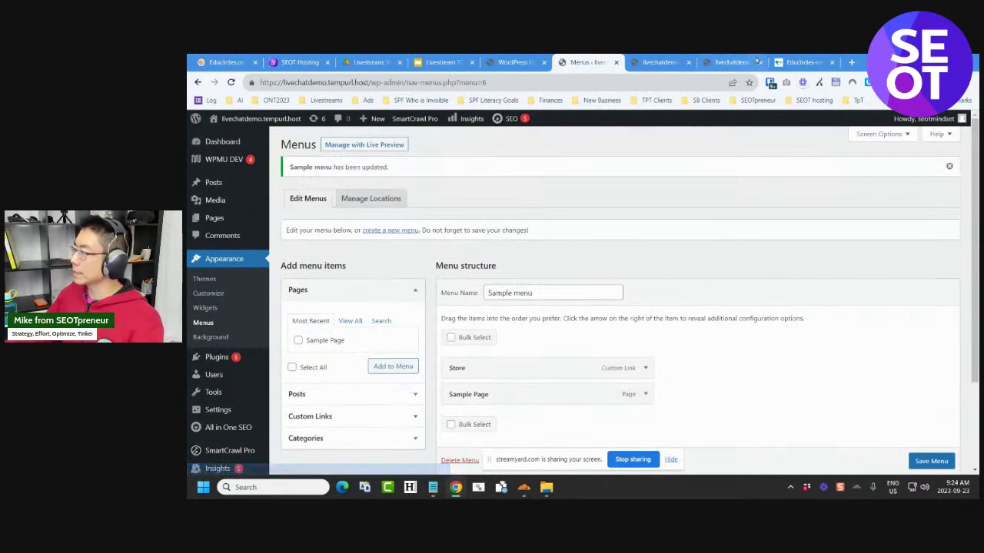
left_click(659, 62)
key("F5")
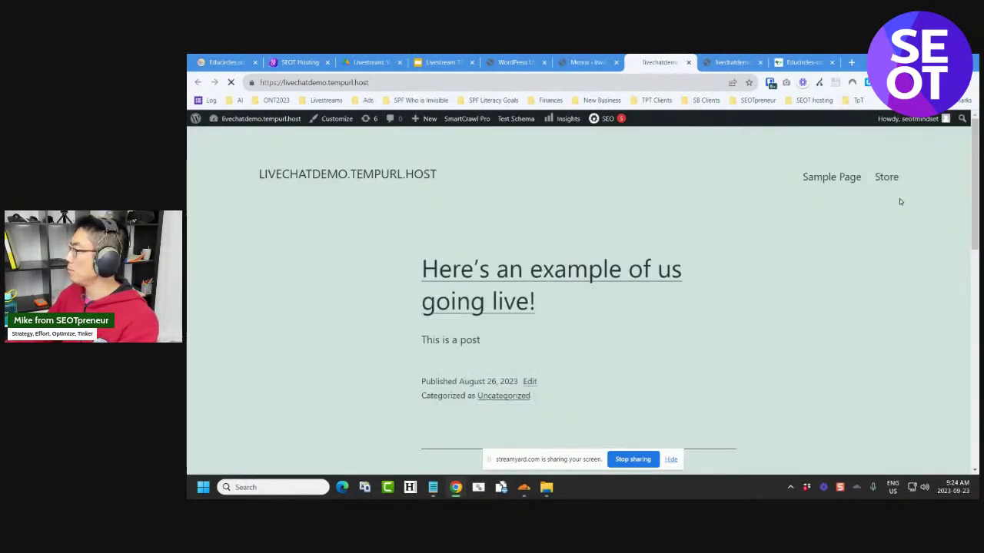
Switch to the Google Slides deck "Livestream TPT Blog - help support E11" and place the cursor before "Words" on slide 2
left_click(428, 62)
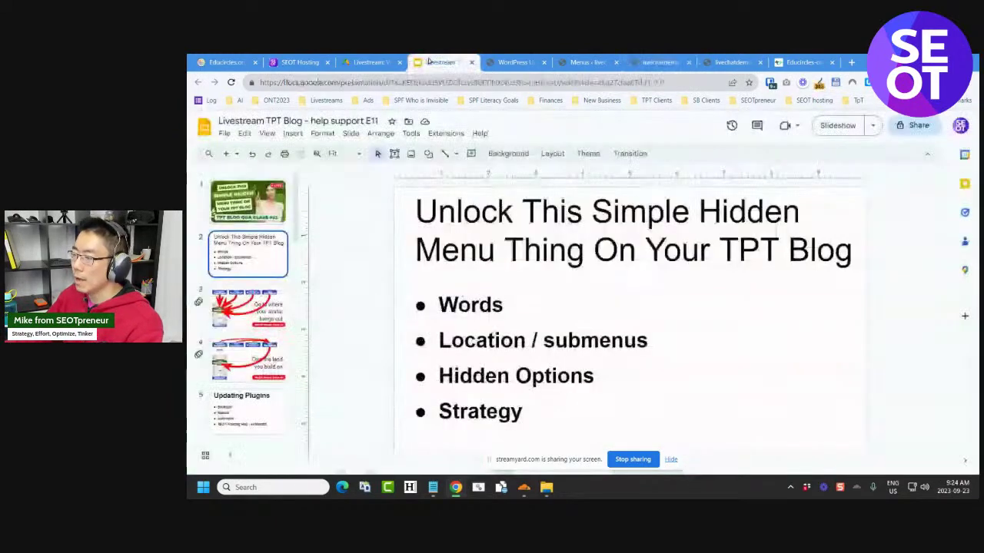
left_click(443, 310)
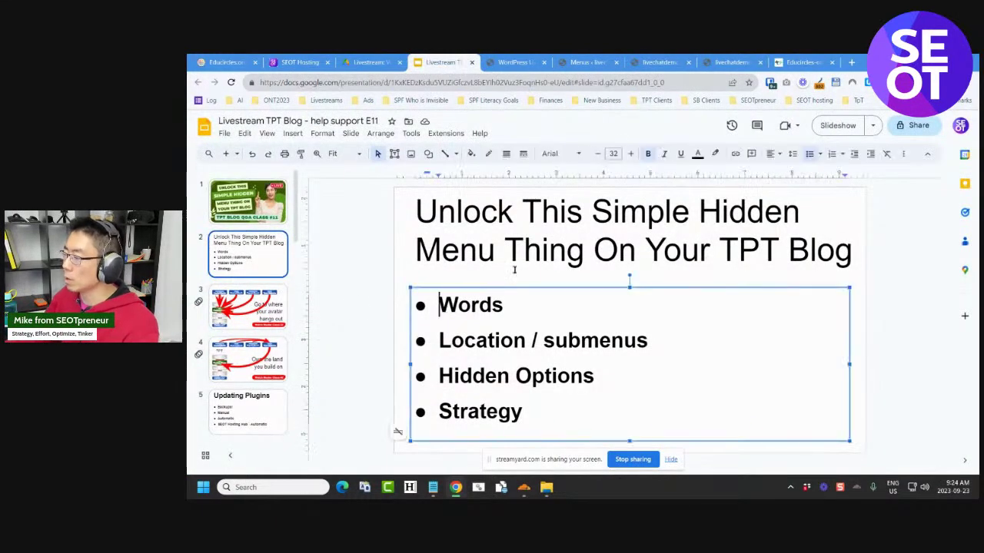
Return to the live demo site and start a new post from it
left_click(660, 62)
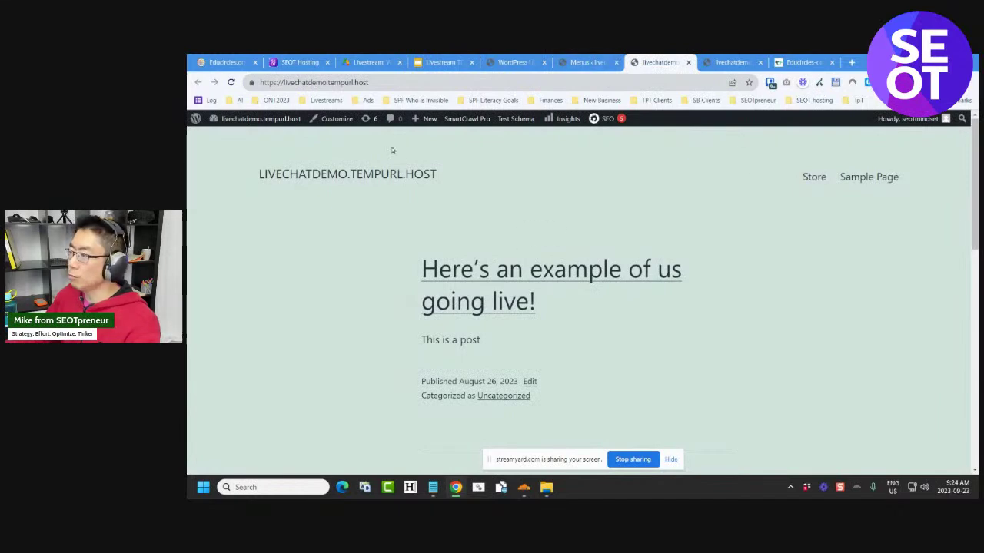
mouse_move(425, 118)
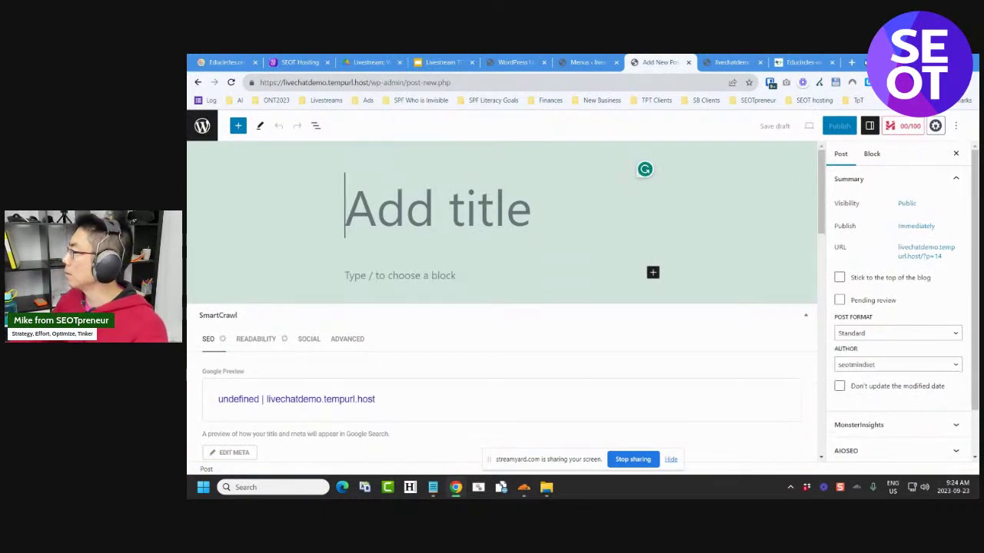
left_click(851, 62)
left_click(690, 83)
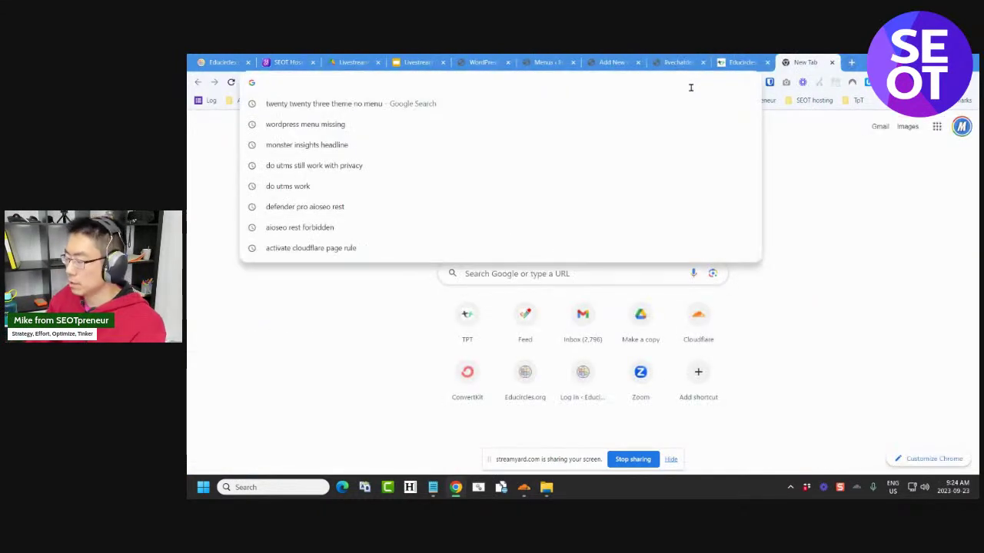
type("youtube.com/@seotpreneur")
key("Return")
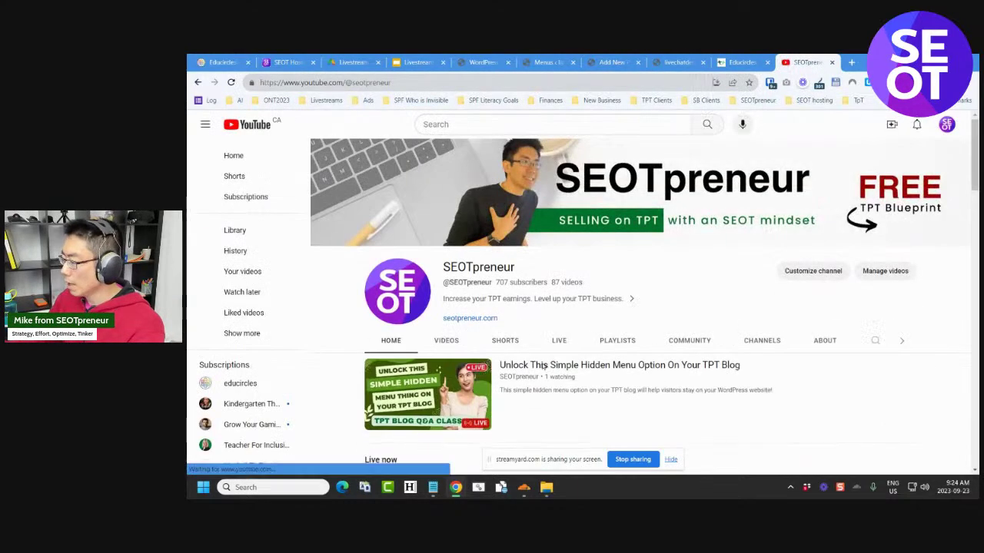
scroll(538, 372, "down", 5)
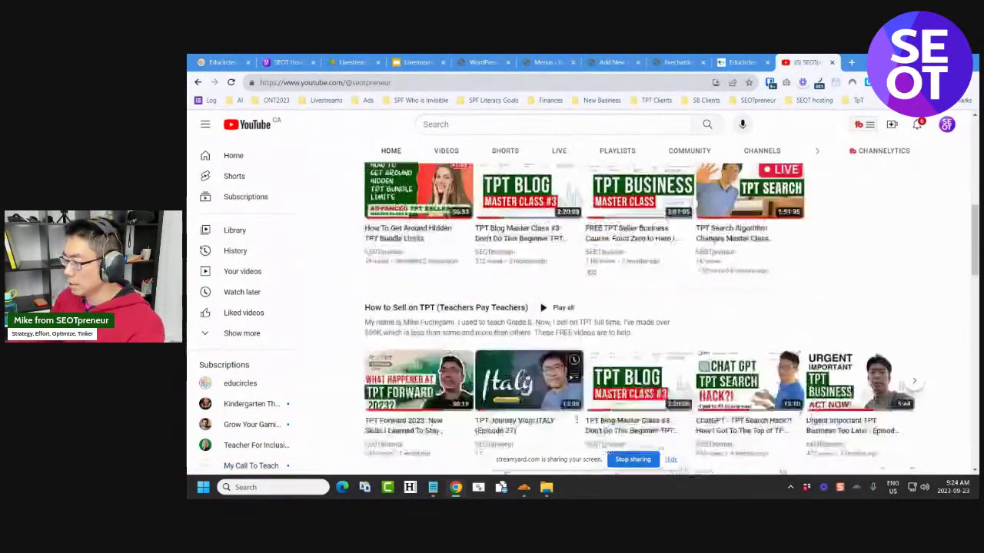
scroll(528, 374, "down", 3)
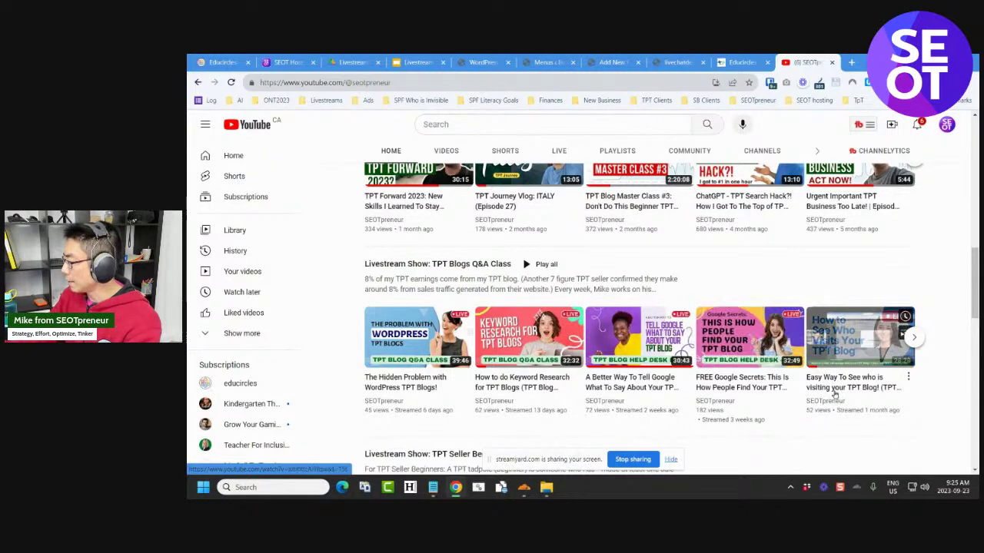
Browse the TPT Blogs Q&A Class videos, open "FREE Google Secrets: This Is How People Find Your TPT Blog!", and mute it
left_click(914, 340)
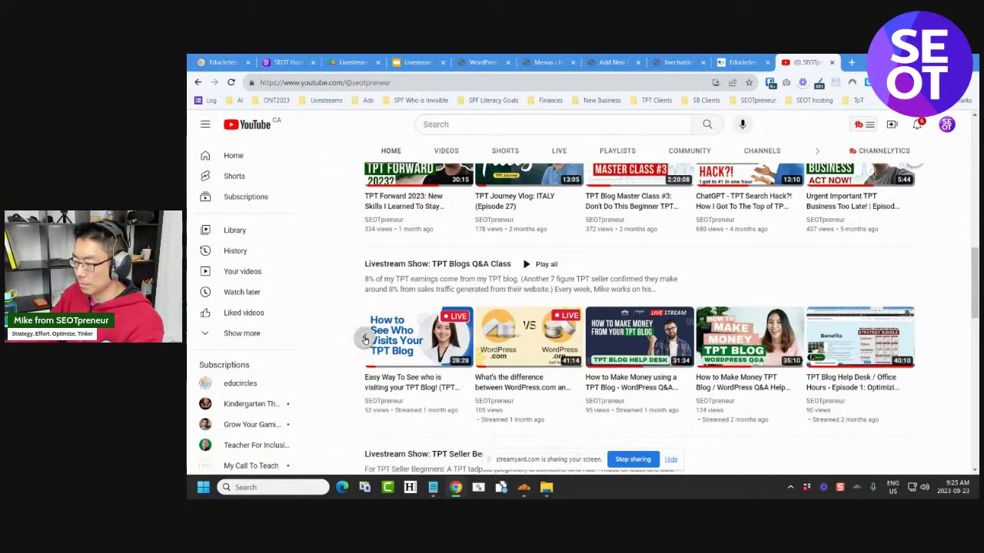
left_click(364, 338)
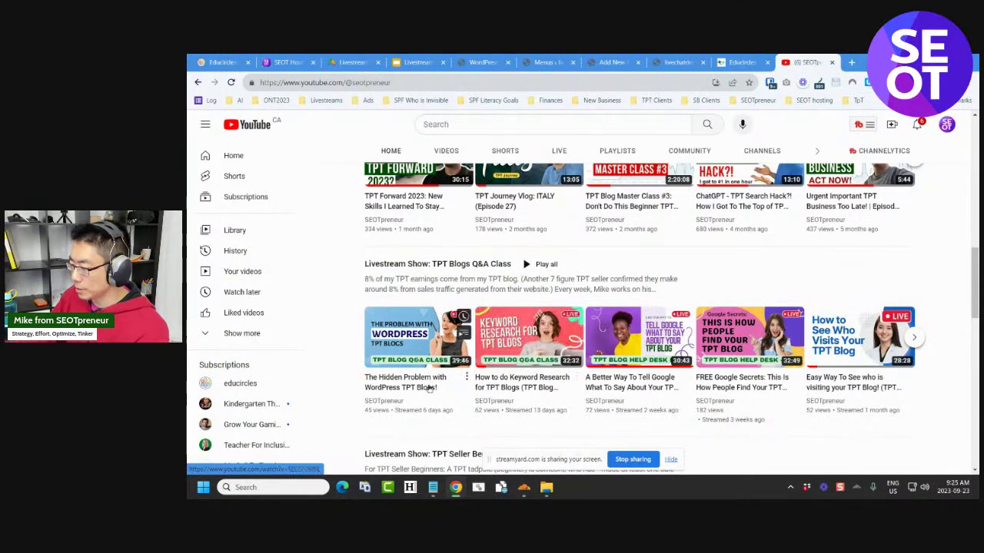
left_click(742, 386)
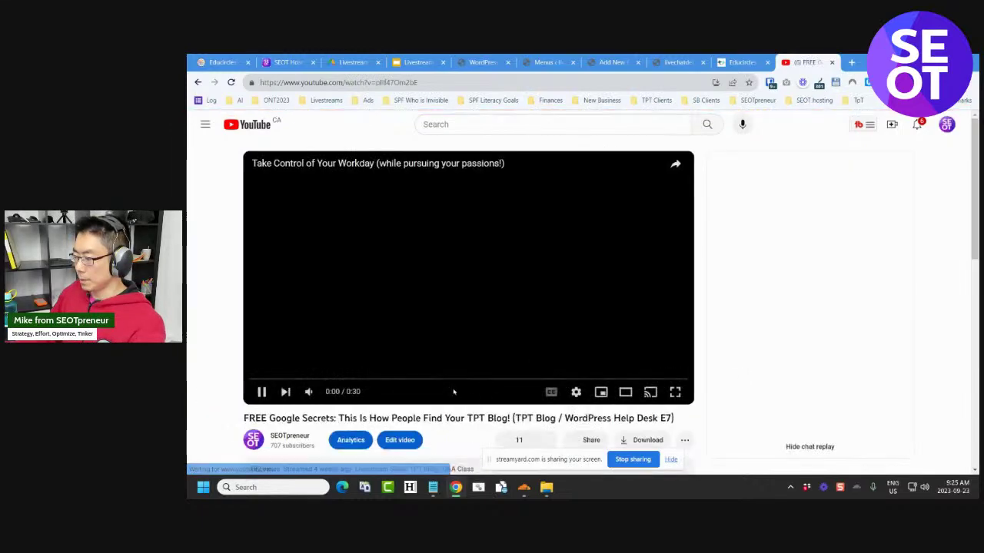
key("m")
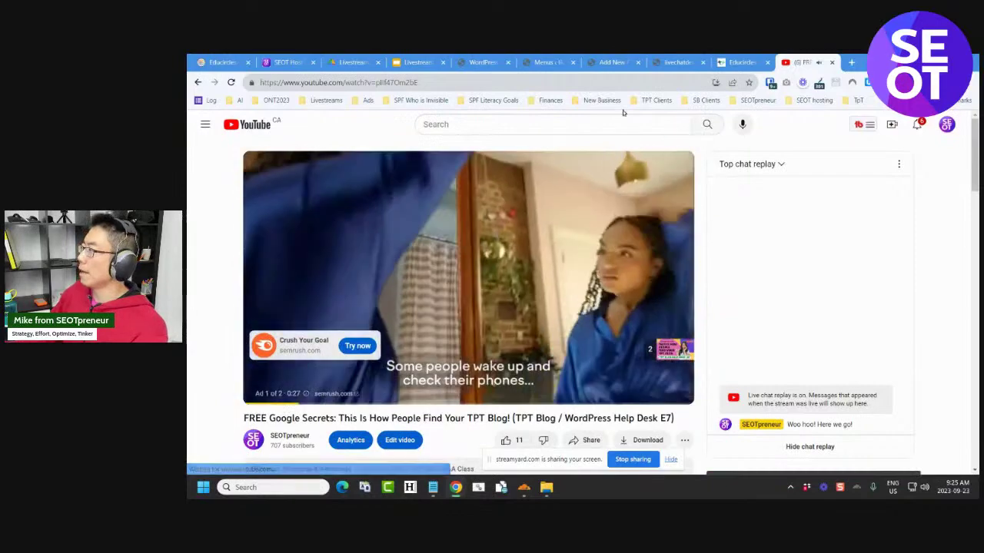
Search Google for "monster insights headline" and open the MonsterInsights Headline Analyzer
left_click(623, 80)
type("monster")
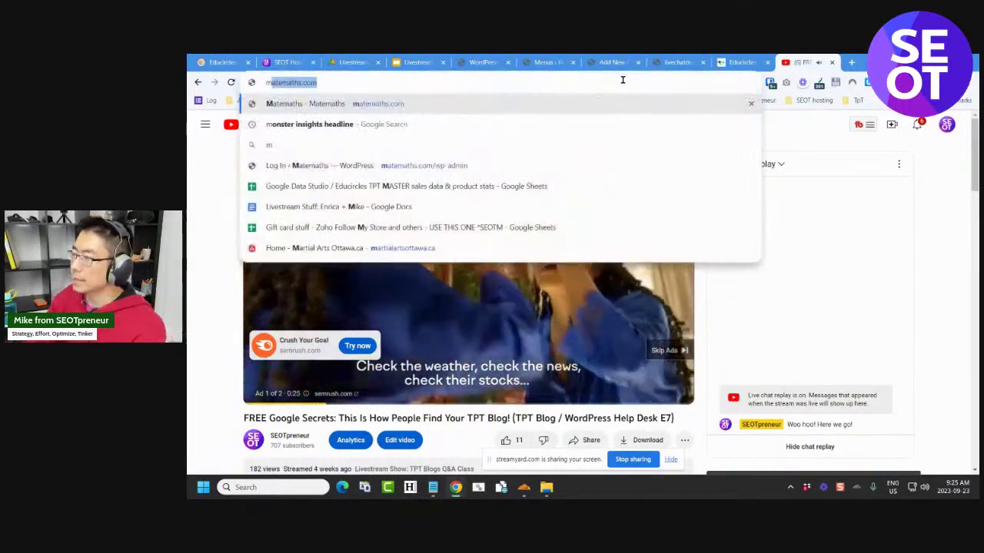
key("Return")
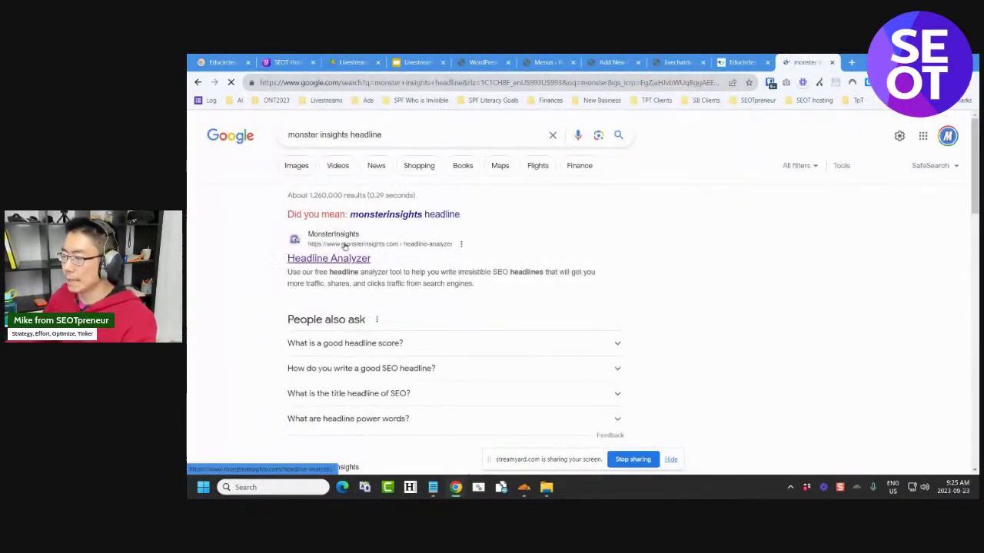
left_click(336, 256)
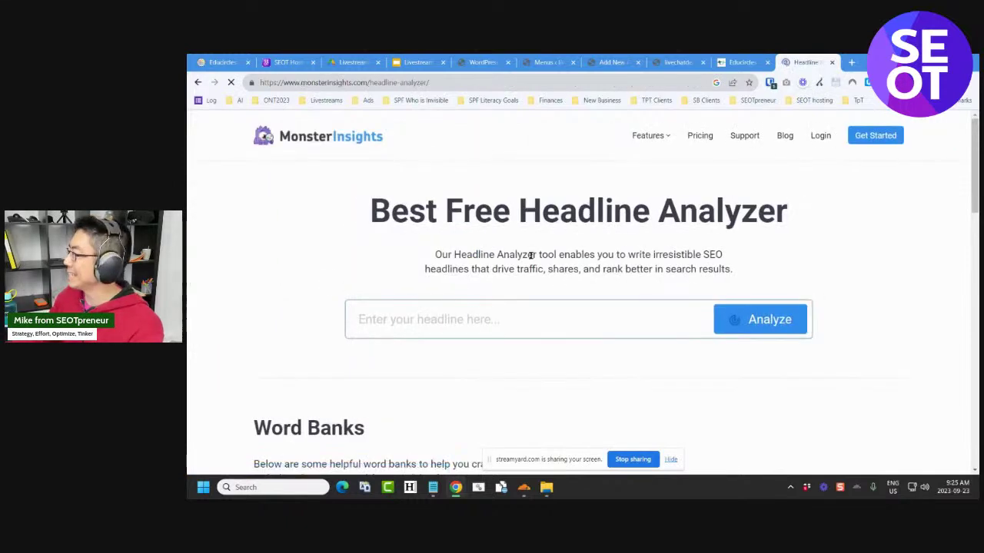
Analyze the headline "Five things you didn't know about TPT Blogs" in the Headline Analyzer
left_click(532, 324)
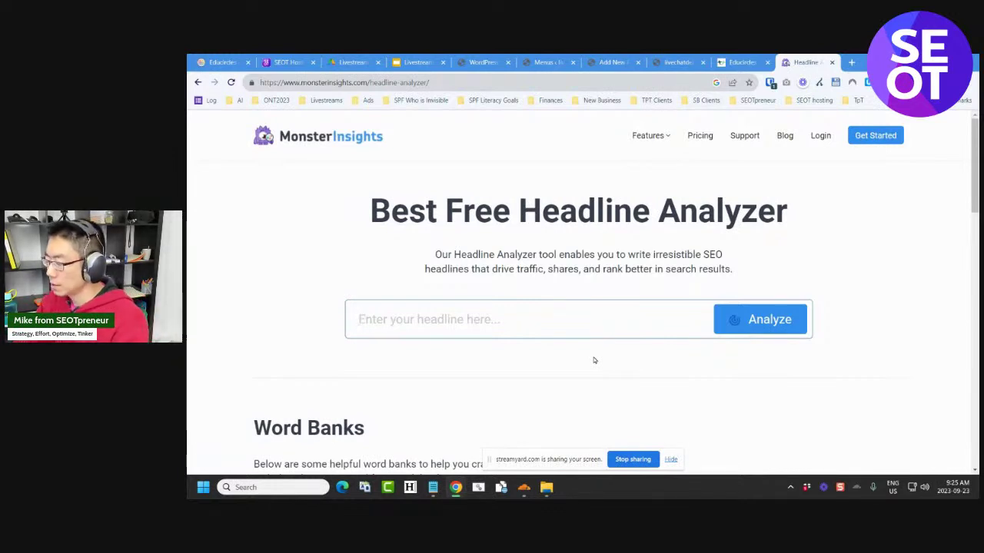
type("5 facts about")
key("ctrl+a")
type("Fiv")
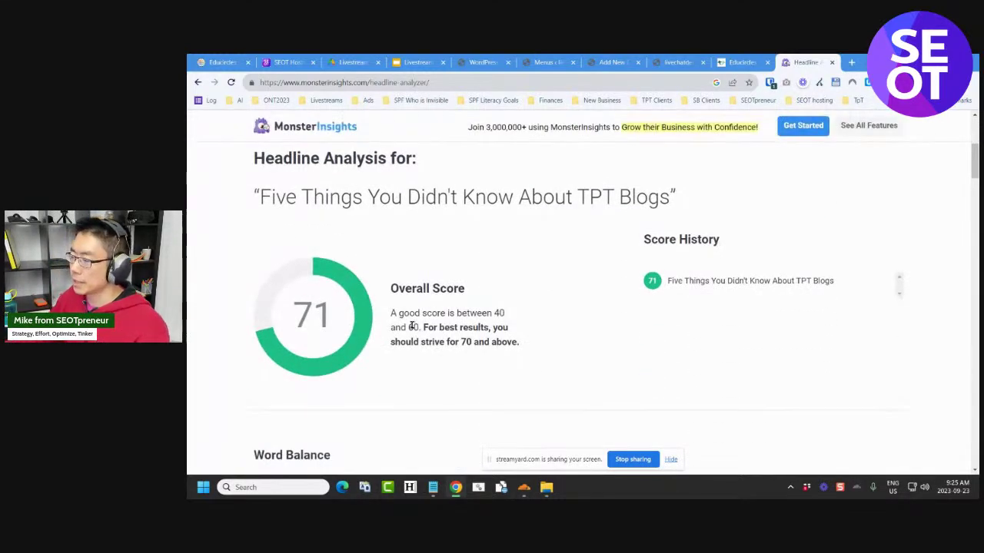
Review the headline's word balance and summary, and browse the power and emotion word banks
scroll(420, 315, "down", 3)
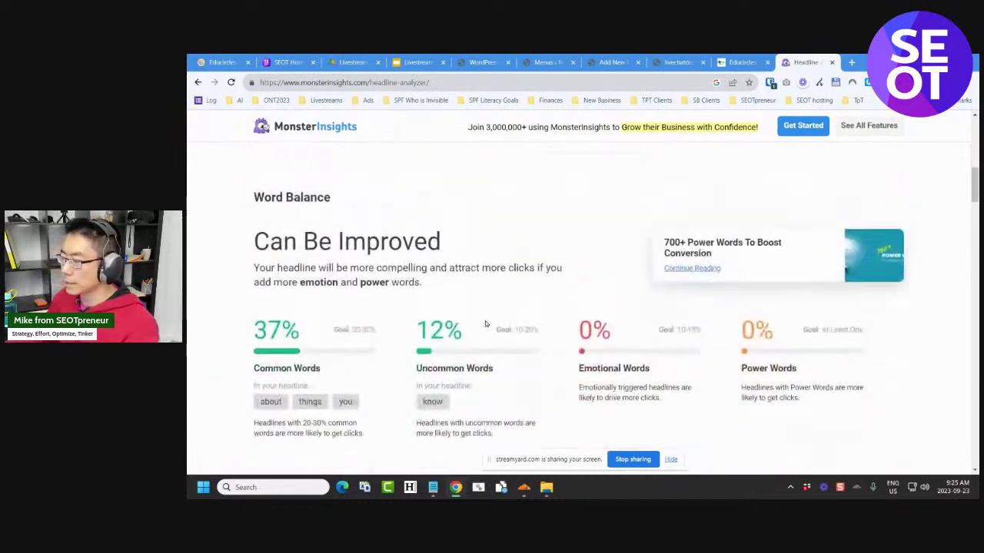
scroll(588, 346, "down", 5)
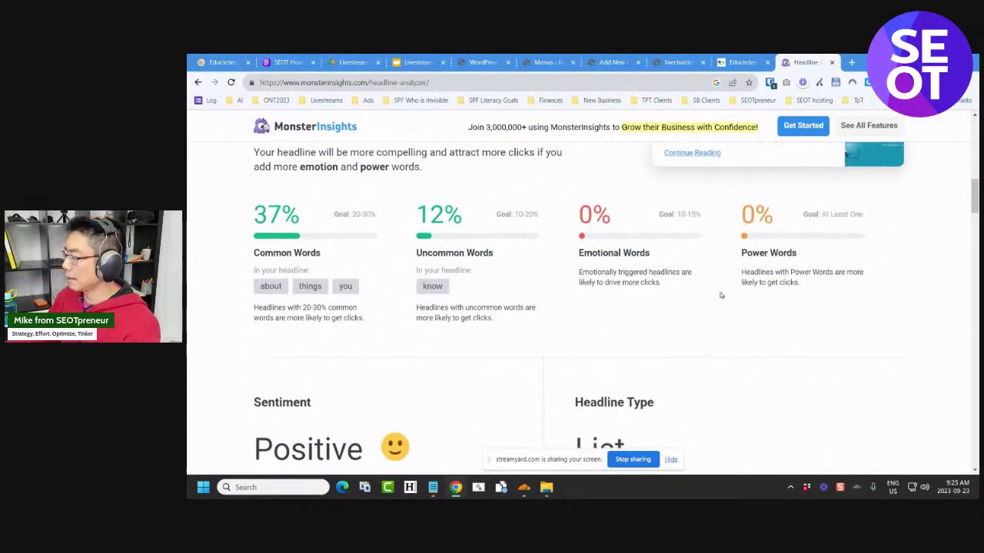
scroll(505, 345, "down", 15)
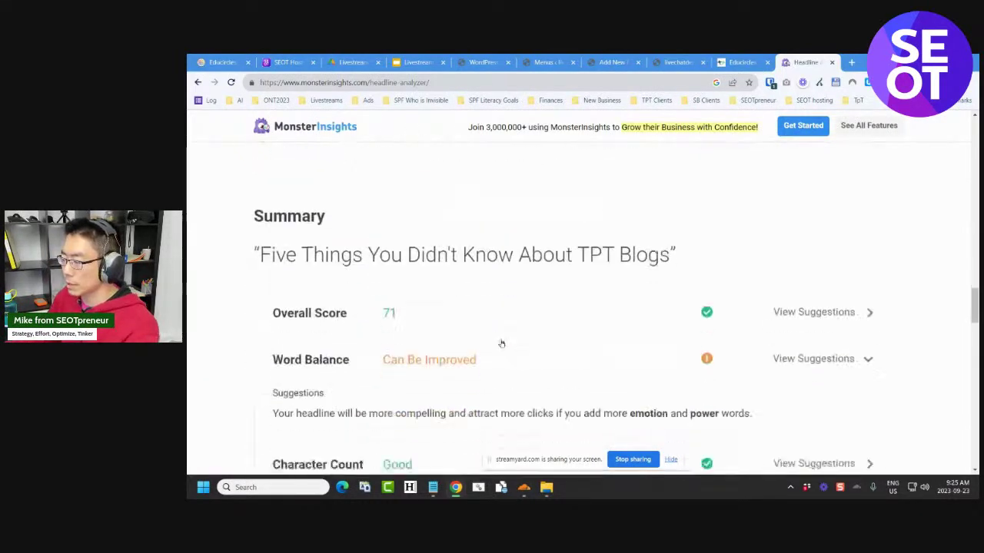
scroll(496, 342, "down", 10)
scroll(424, 325, "up", 2)
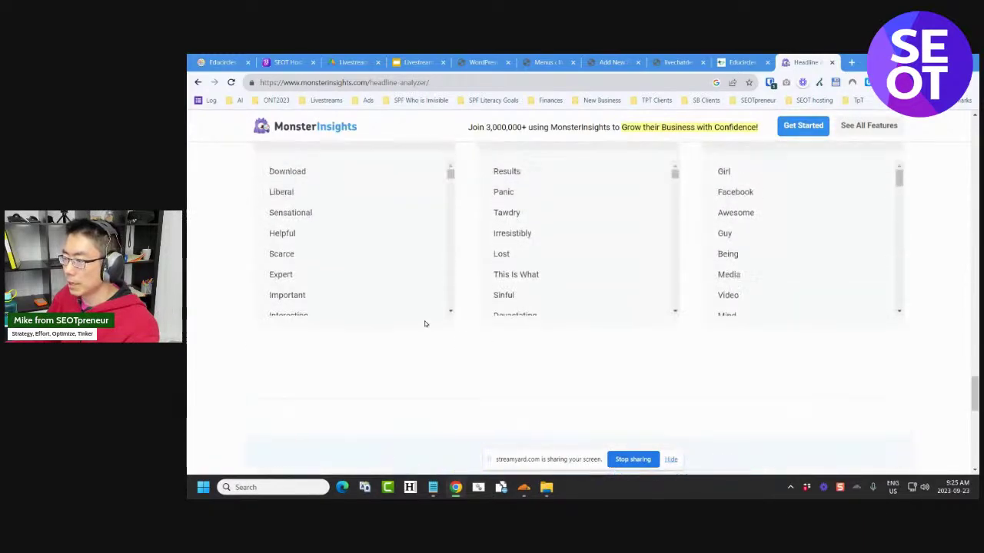
left_click_drag(450, 227, 451, 234)
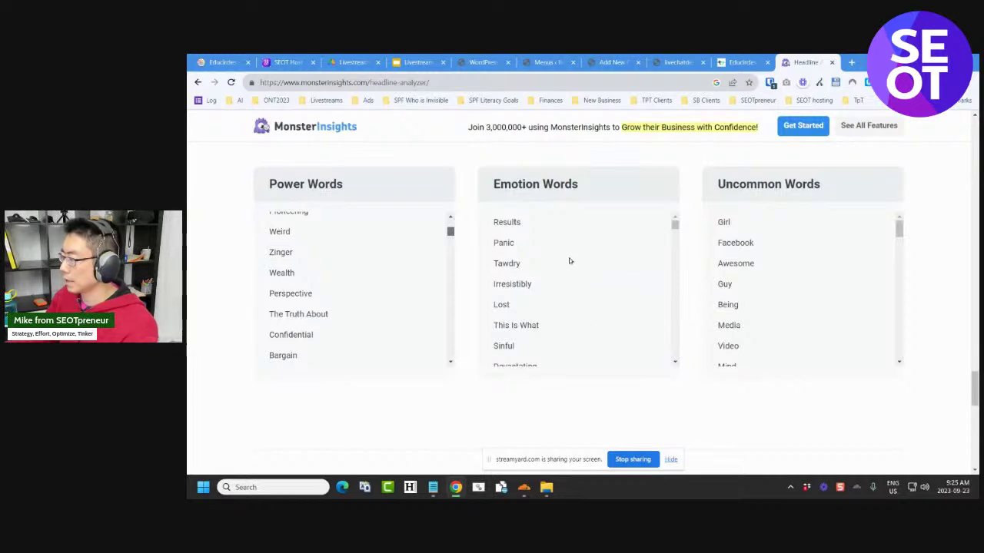
scroll(675, 330, "down", 2)
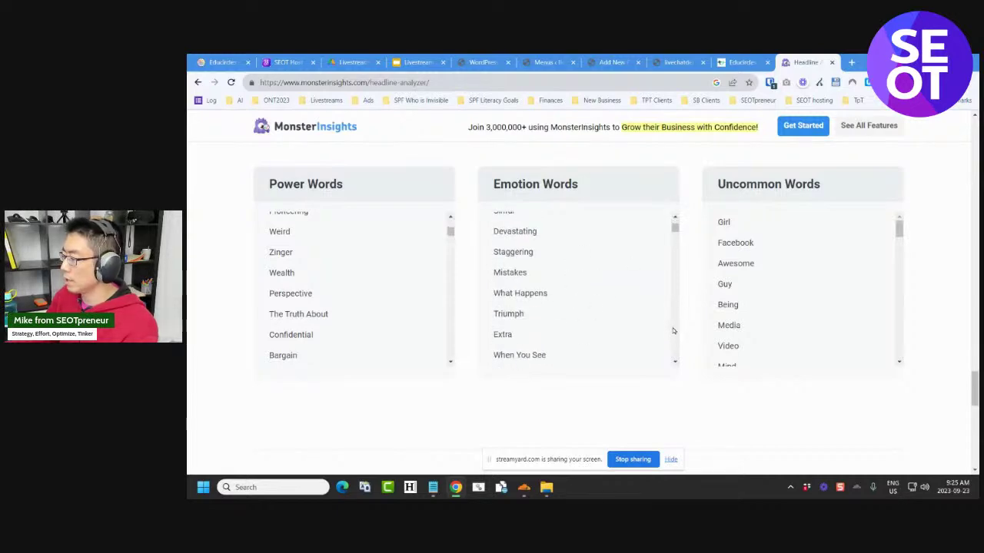
Change the headline to "This is what you need to know about TPT Blog menus" and analyze it
scroll(765, 335, "up", 15)
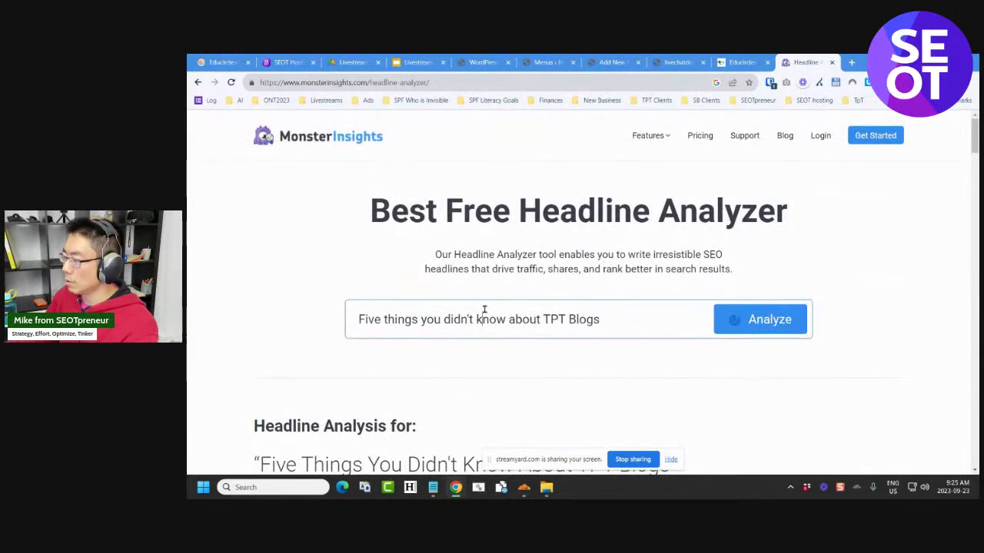
key("Home")
type("This is what")
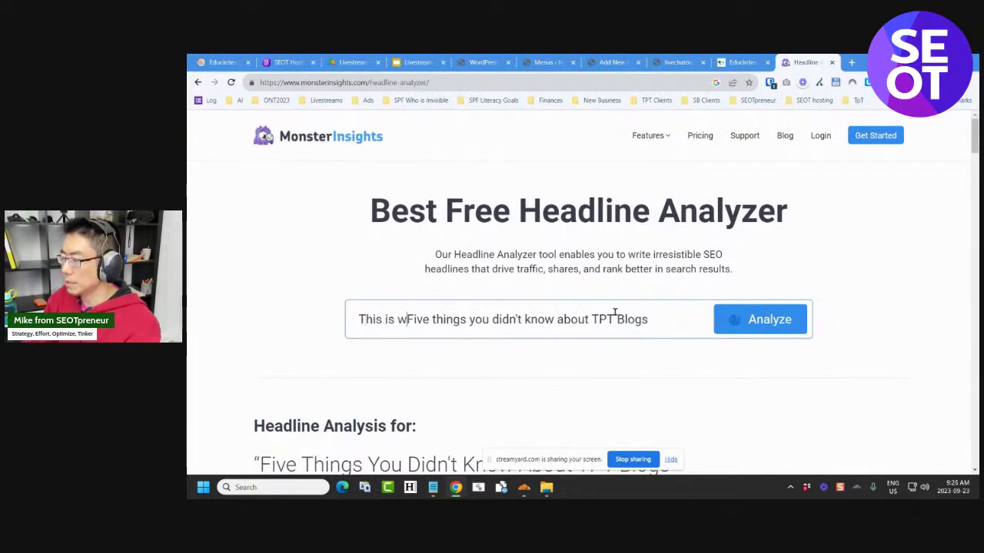
key("ctrl+shift+Right")
key("BackSpace")
key("ctrl+Right")
key("ctrl+shift+Right")
key("BackSpace")
type("need to")
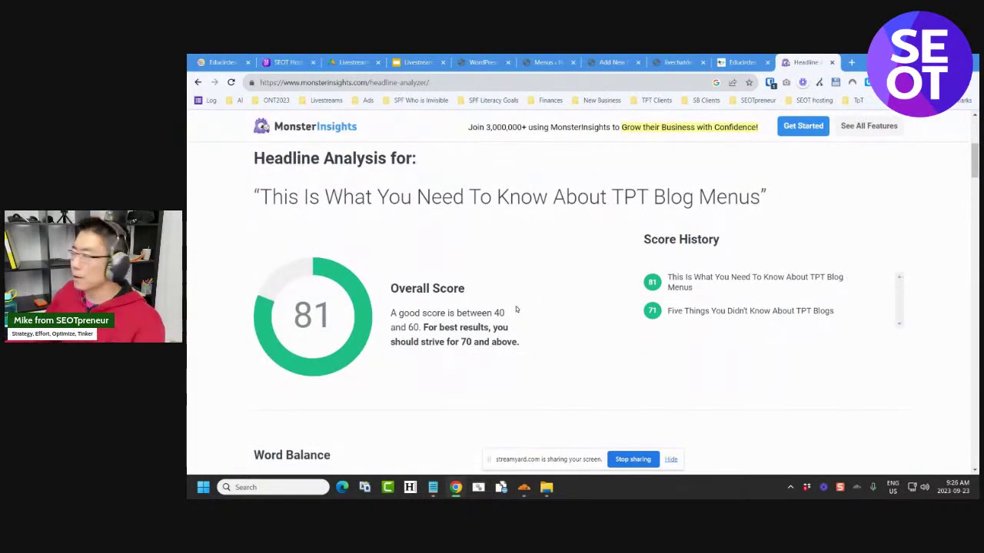
Copy the analyzed headline and paste it as the title of the new WordPress post
scroll(516, 310, "up", 5)
triple_click(532, 258)
key("ctrl+c")
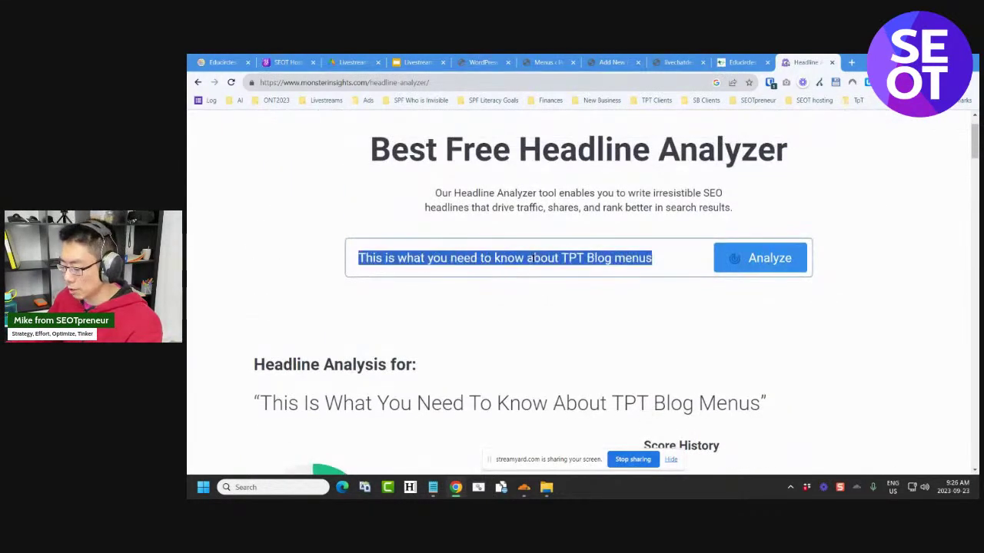
left_click(612, 62)
key("ctrl+v")
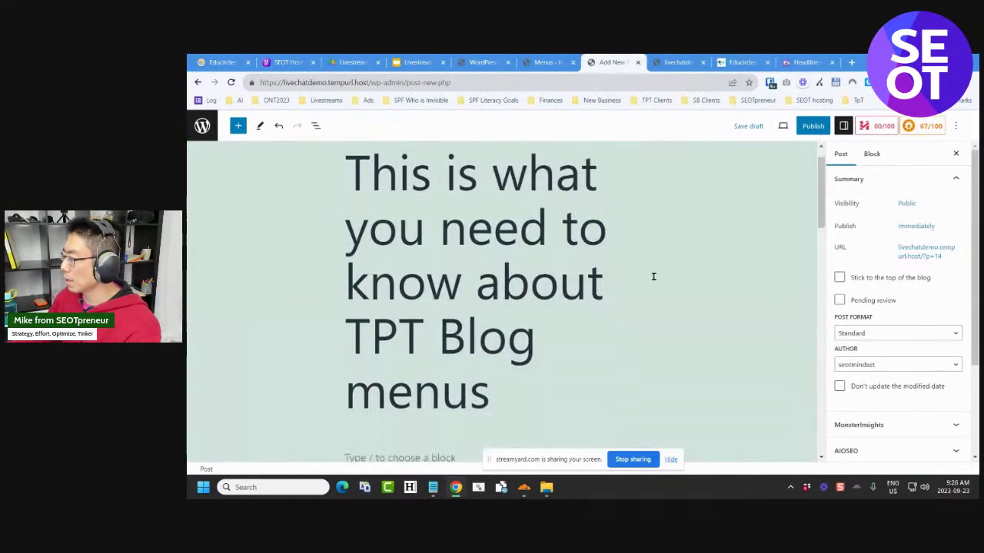
Add the paragraph "Exciting stuff" to the post and publish it
scroll(652, 277, "down", 2)
left_click(453, 338)
type("Excitingg")
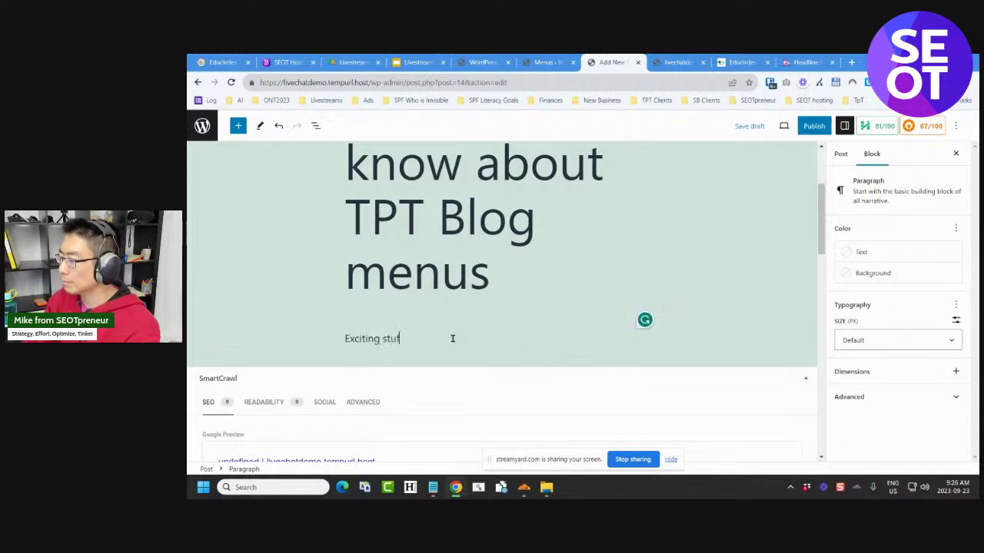
type("stuff")
left_click(814, 125)
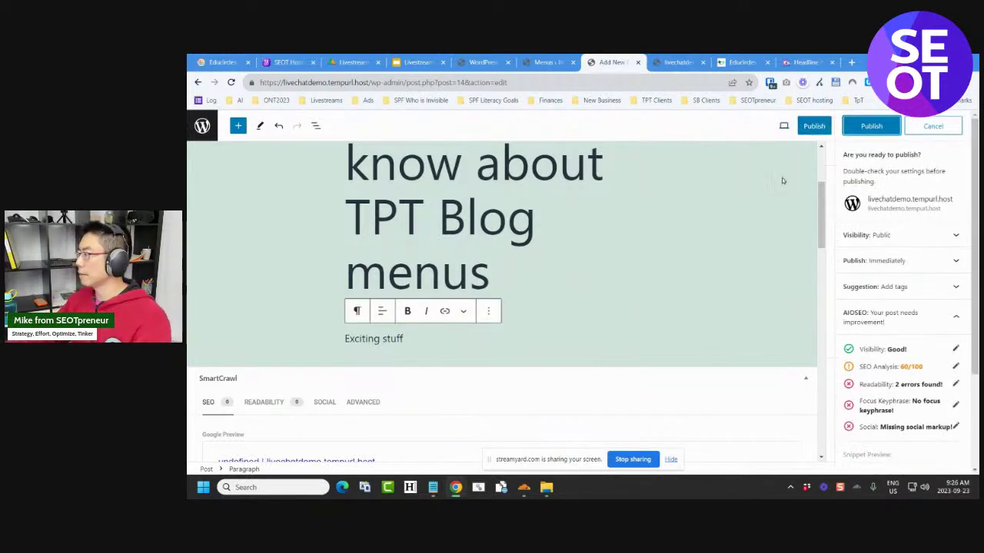
left_click(873, 129)
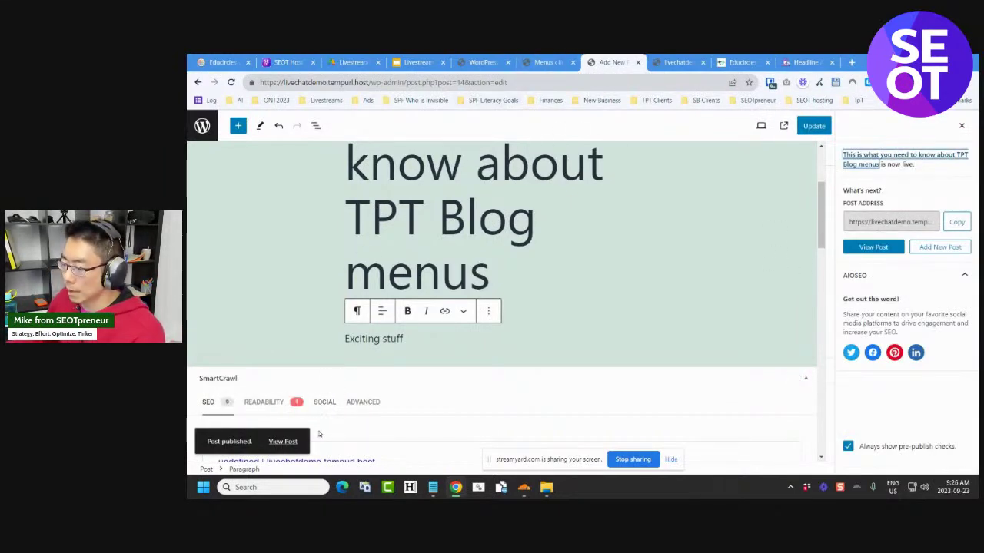
View the newly published post in a new tab
right_click(285, 442)
left_click(330, 314)
left_click(626, 60)
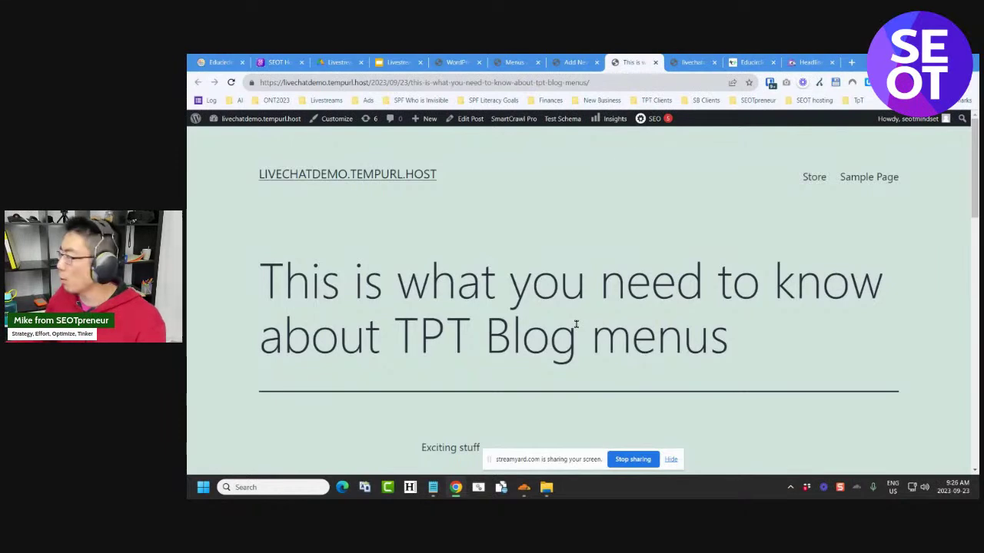
Return to the Menus page, check its list of posts, reload the page, and close every tab after it
left_click(515, 61)
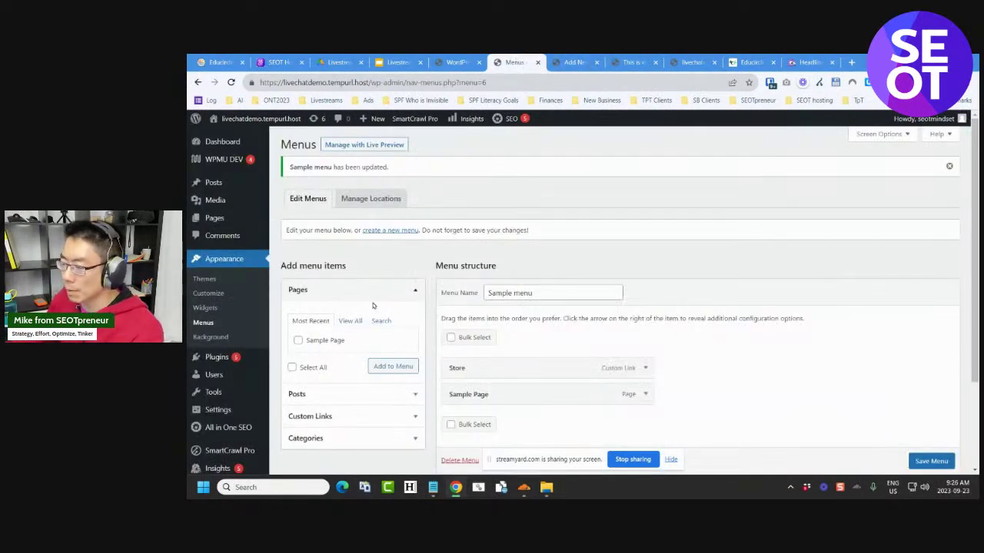
left_click(413, 397)
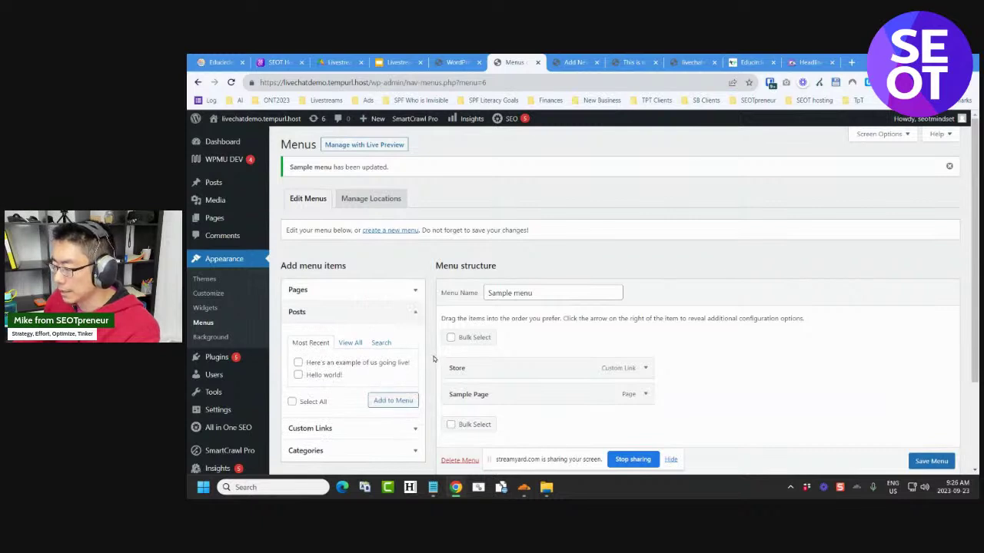
key("F5")
right_click(511, 61)
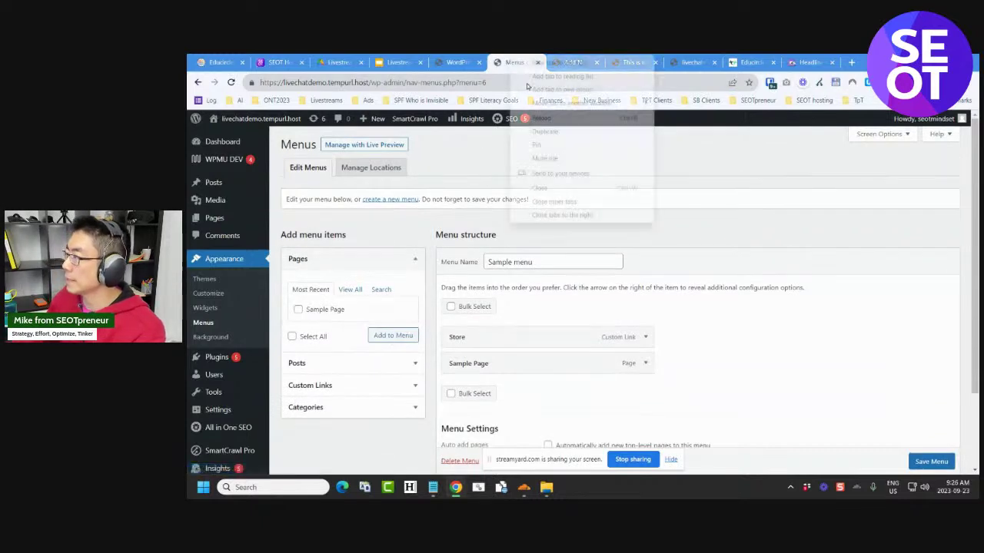
left_click(559, 215)
Add the post "This is what you need to know about TPT Blog menus" to Sample menu
left_click(370, 364)
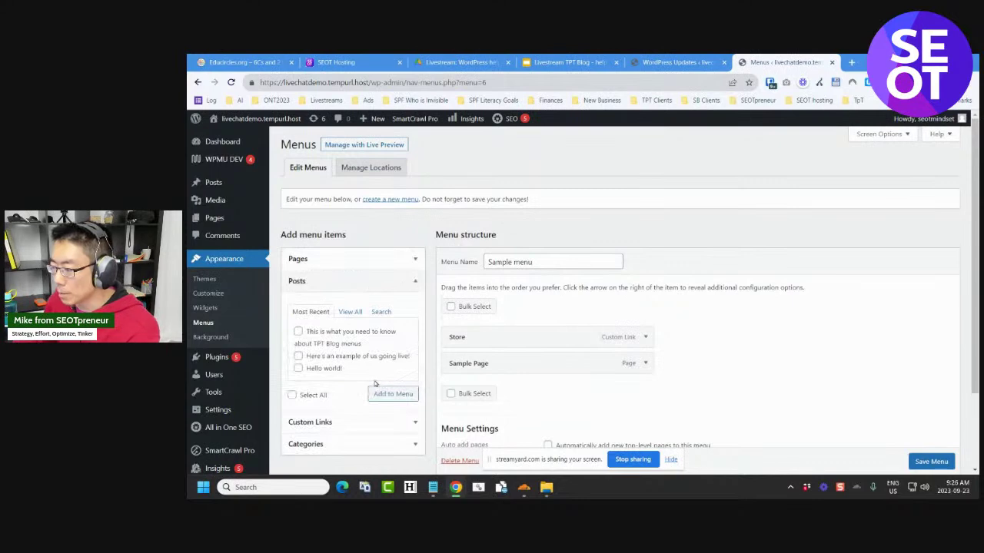
left_click(382, 393)
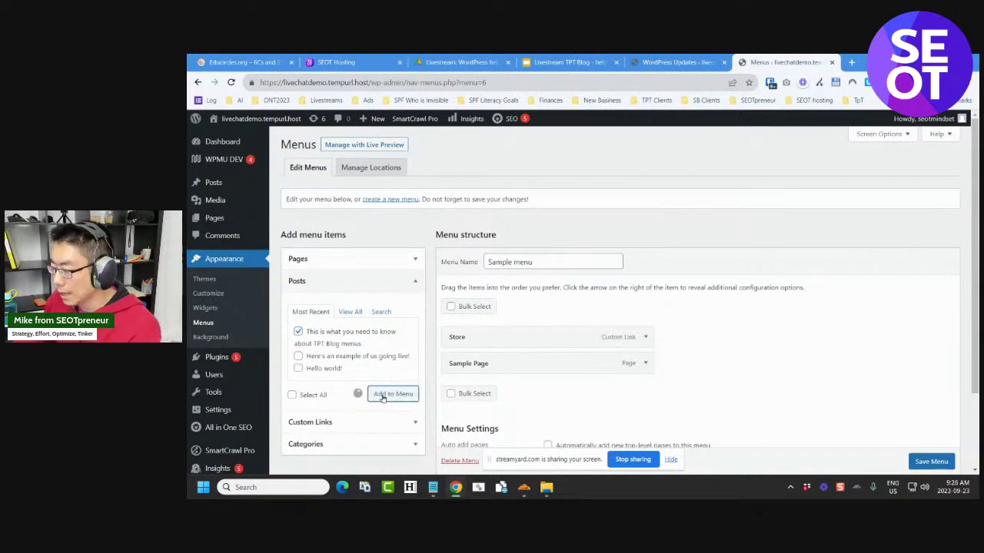
Save Sample menu and view the site's front page in a new tab
scroll(579, 403, "down", 3)
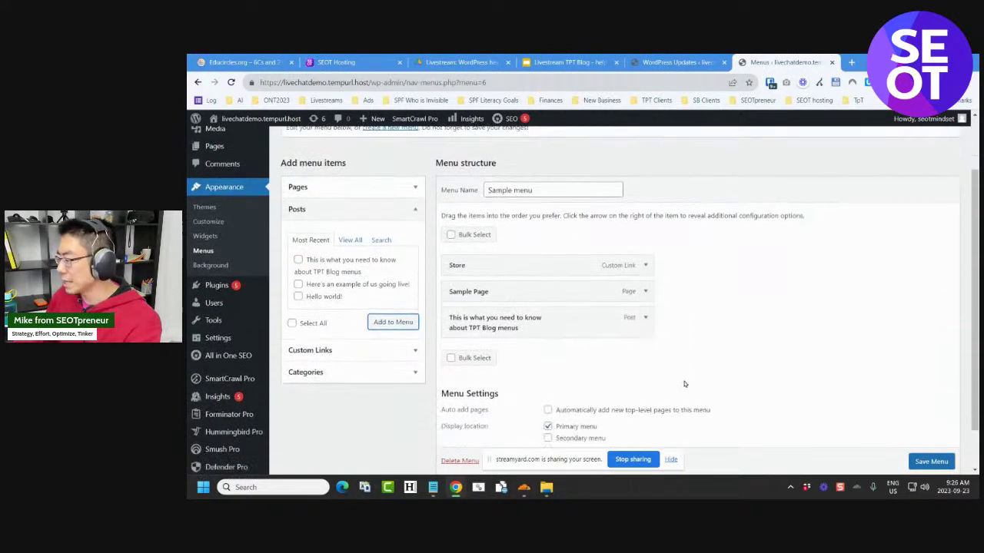
left_click(927, 432)
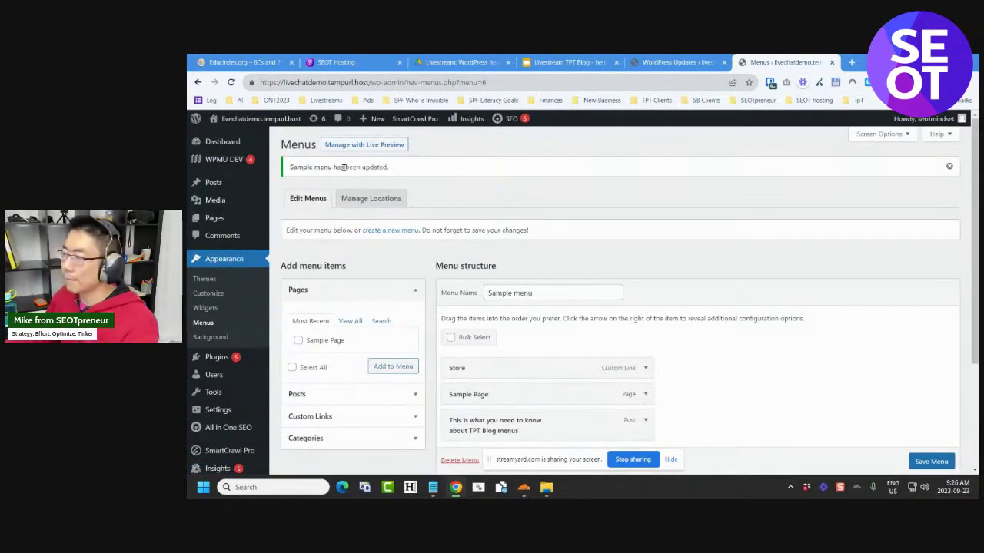
right_click(264, 123)
left_click(283, 132)
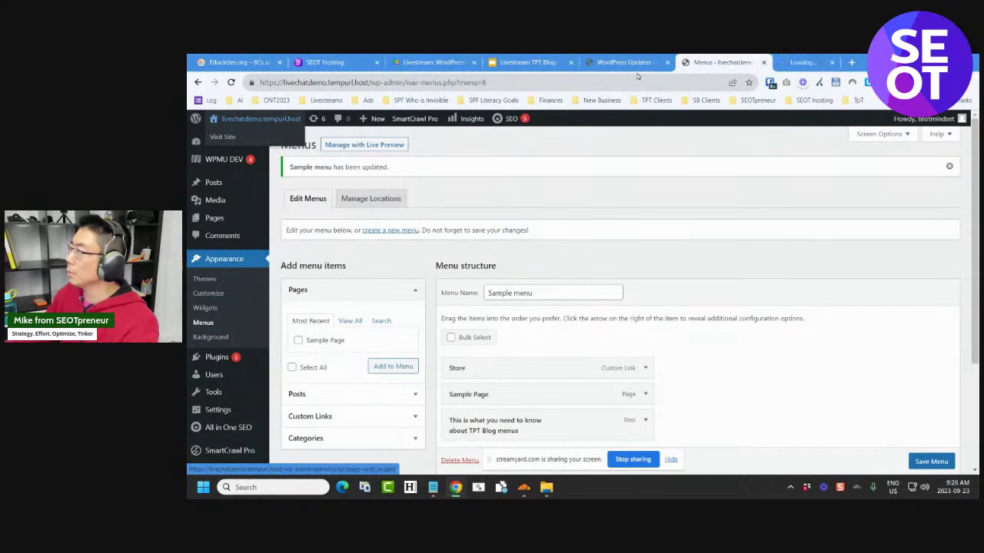
left_click(791, 62)
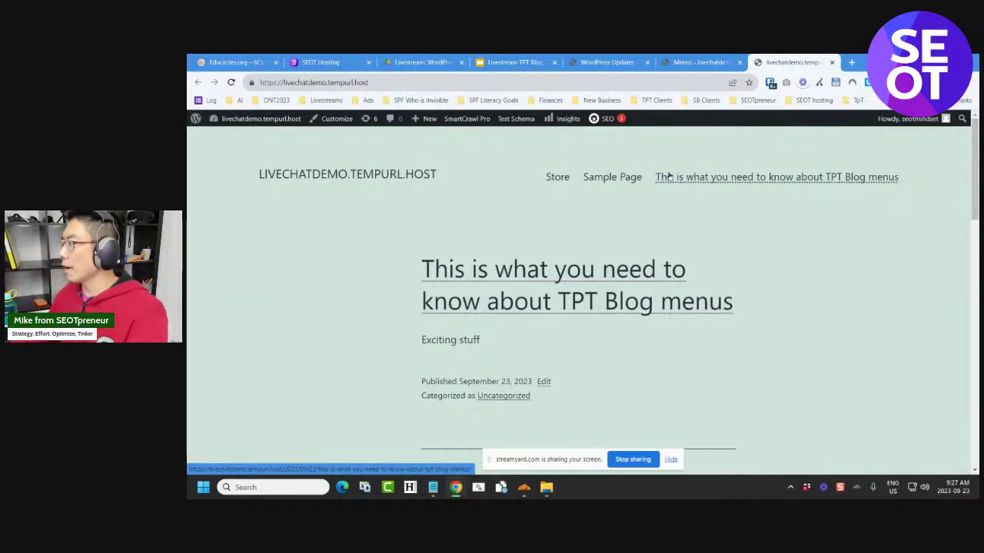
Back on the Menus page, set the post item's navigation label to "Pro Tips: TPT Blog menu" and save Sample menu
left_click(665, 65)
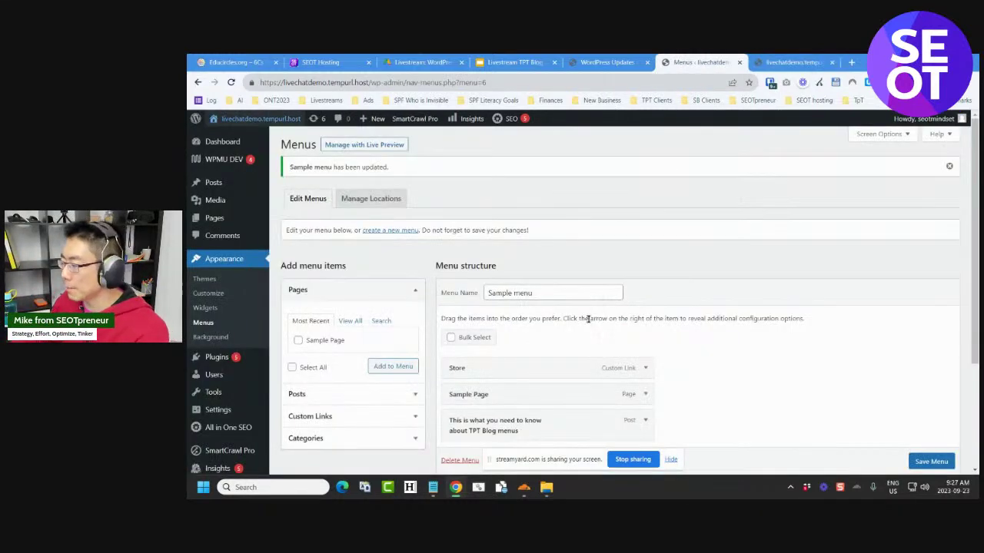
left_click(645, 420)
scroll(688, 375, "down", 1)
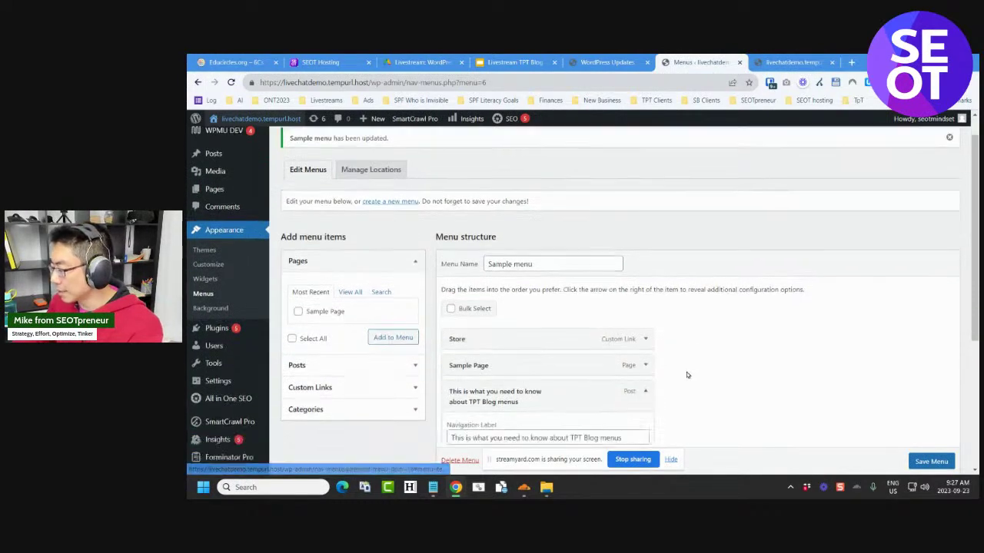
scroll(687, 375, "down", 2)
left_click(548, 366)
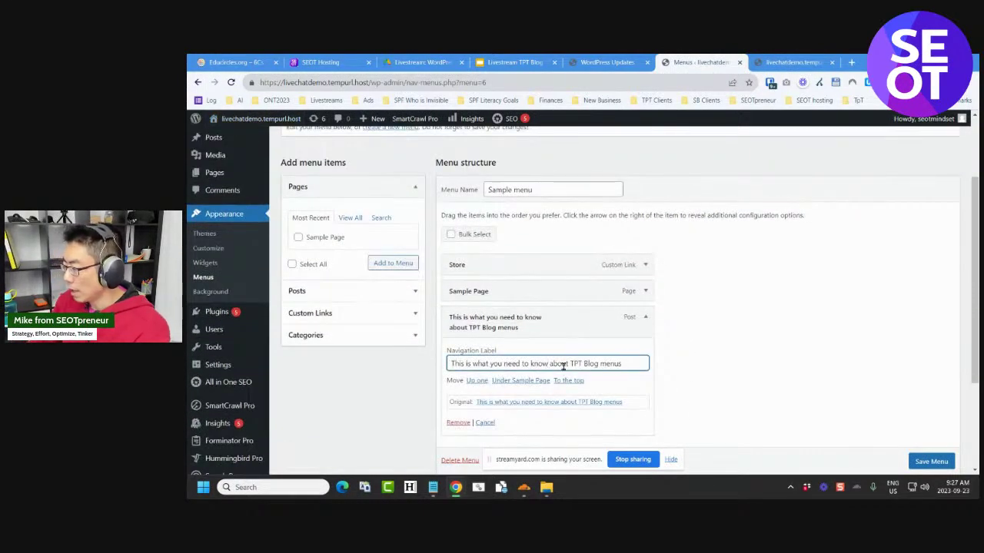
key("ctrl+shift+Right")
key("ctrl+shift+Right")
key("ctrl+shift+Right")
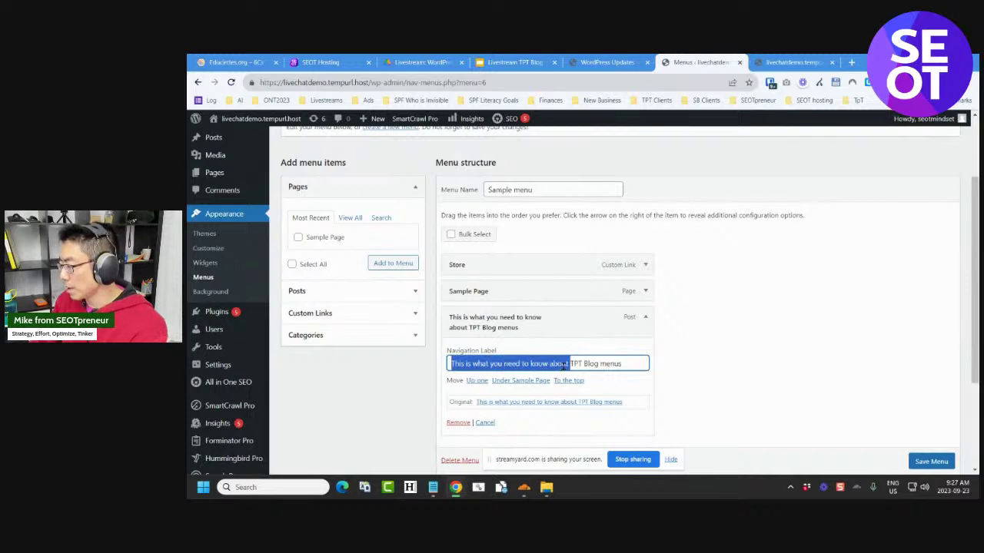
key("BackSpace")
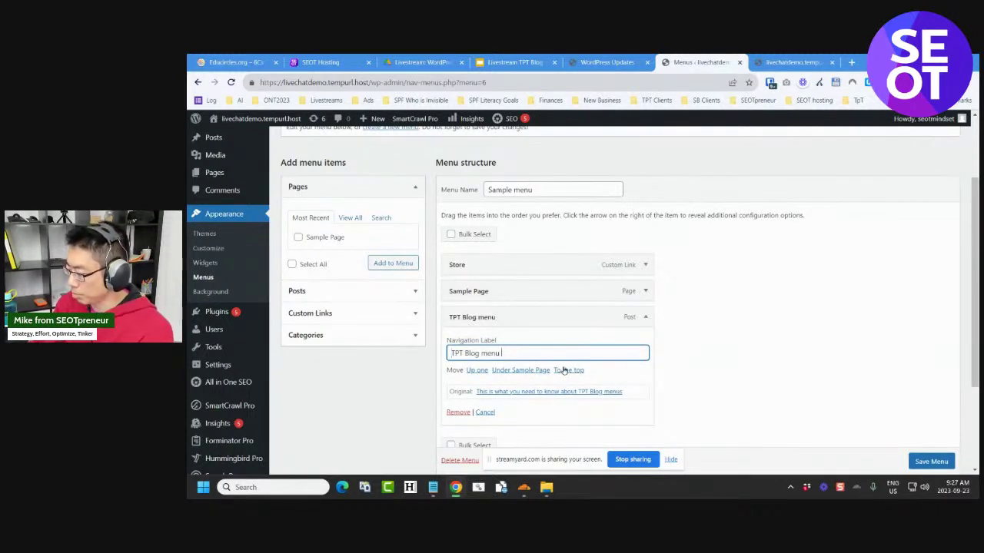
type("Pro Tips:")
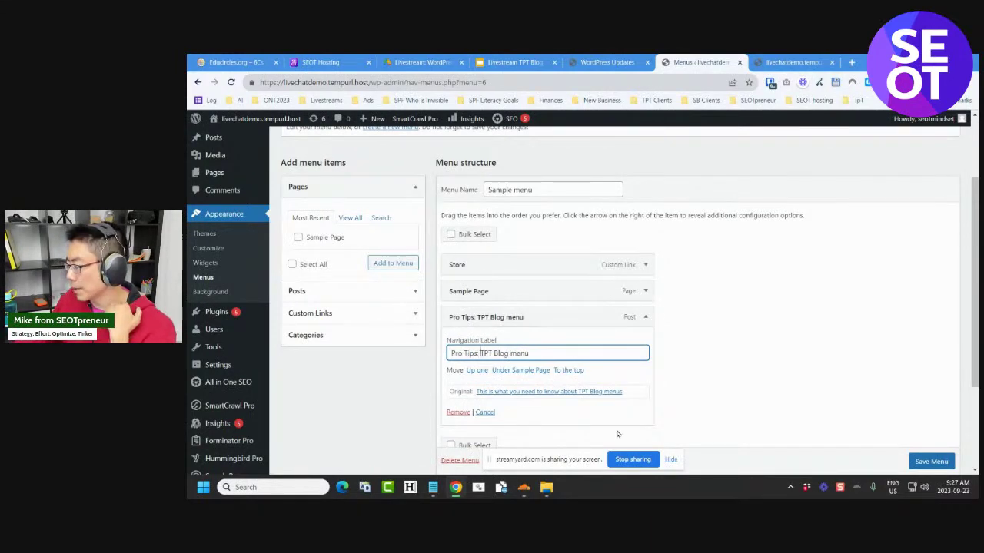
left_click(717, 403)
left_click(931, 461)
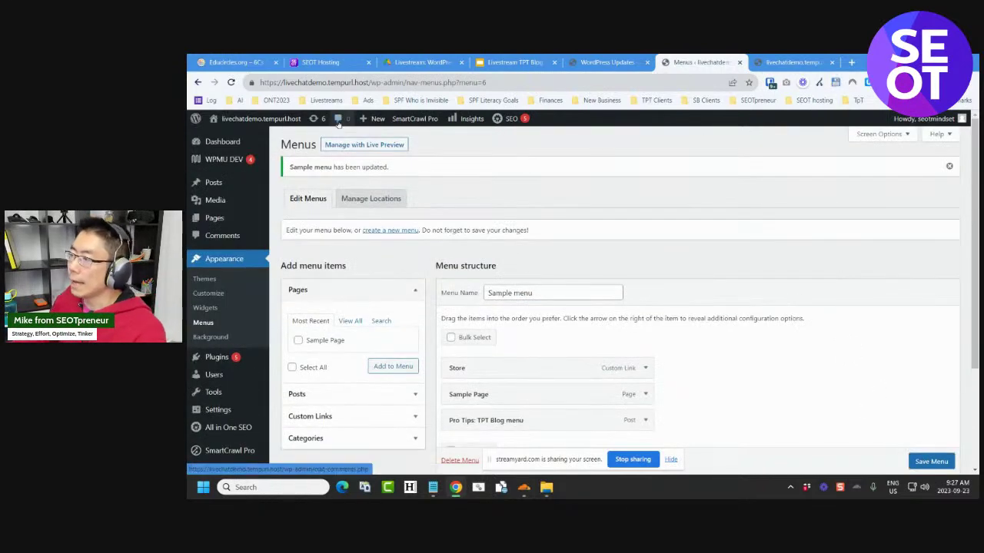
View the site's menu in a new tab, close the older site tab, and return to the Menus page
middle_click(239, 135)
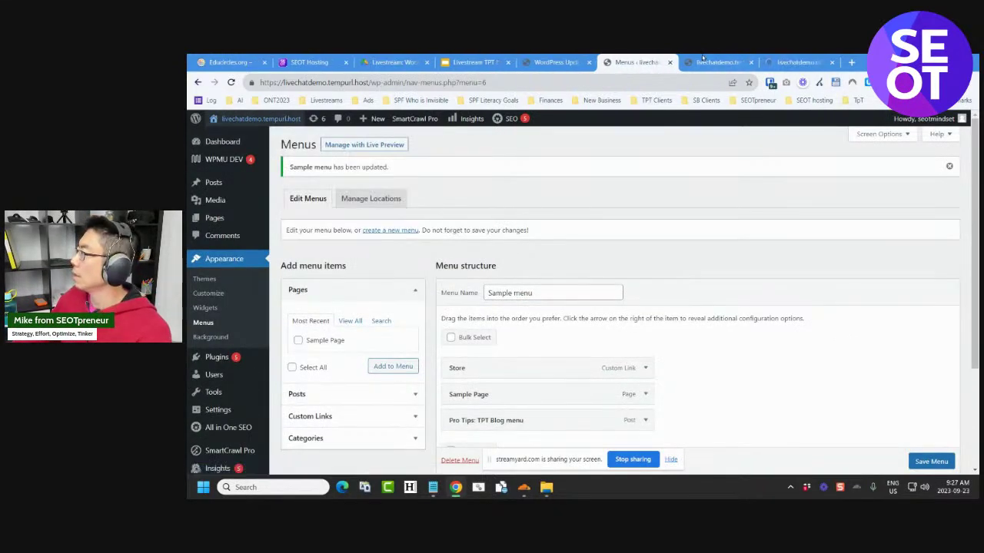
left_click(799, 62)
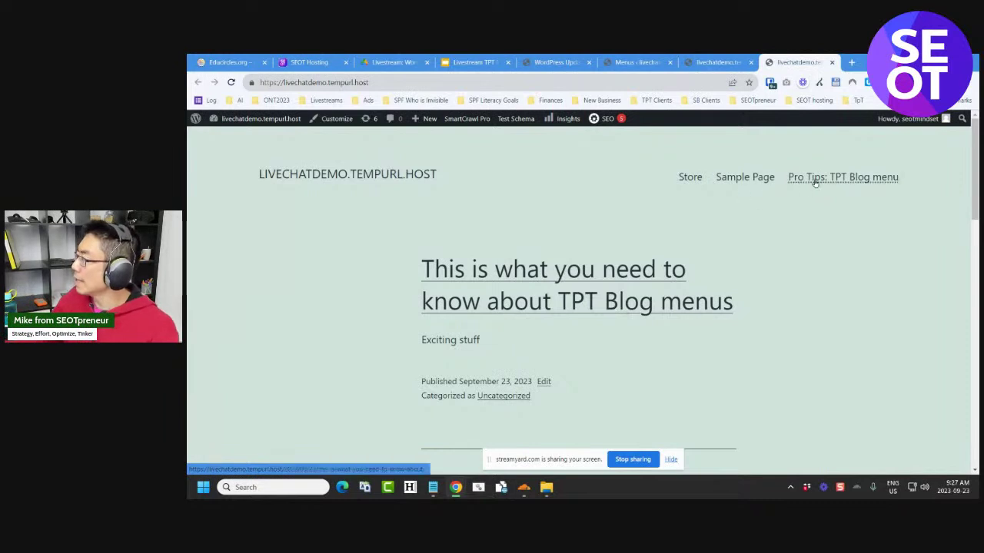
left_click(713, 63)
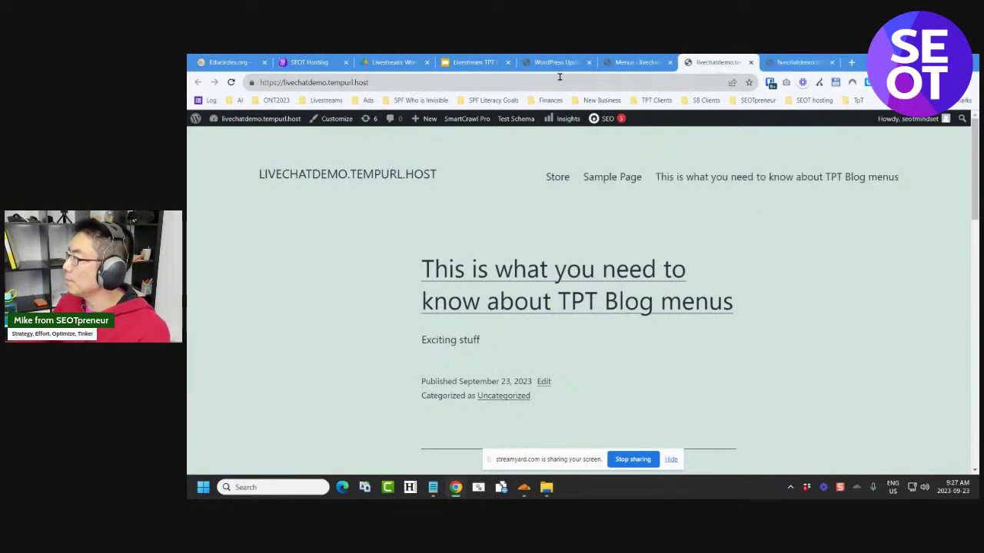
left_click(751, 63)
left_click(638, 63)
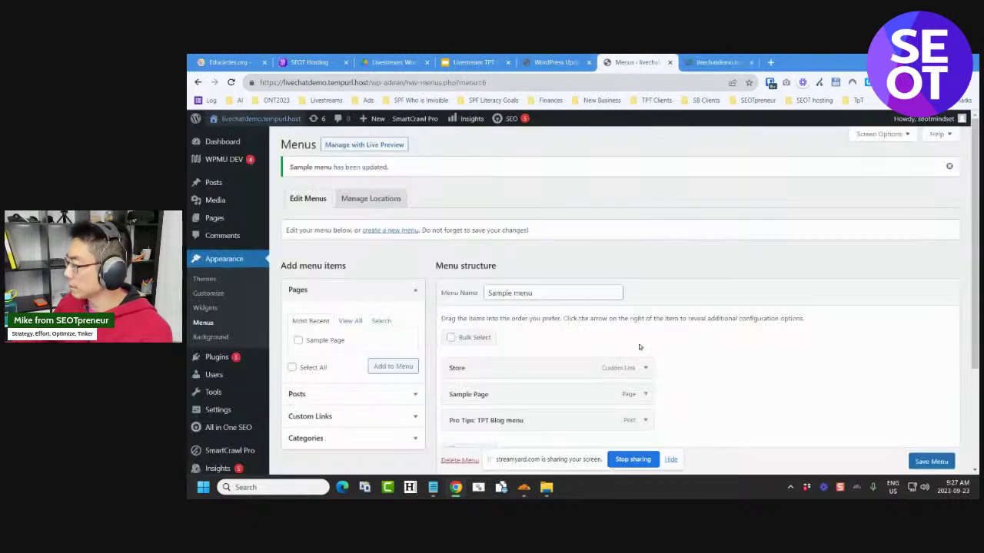
Try to move the "Pro Tips: TPT Blog menu" item to the first position in Sample menu and save it
scroll(510, 323, "down", 2)
left_click_drag(510, 323, 513, 262)
left_click(931, 456)
scroll(930, 459, "down", 1)
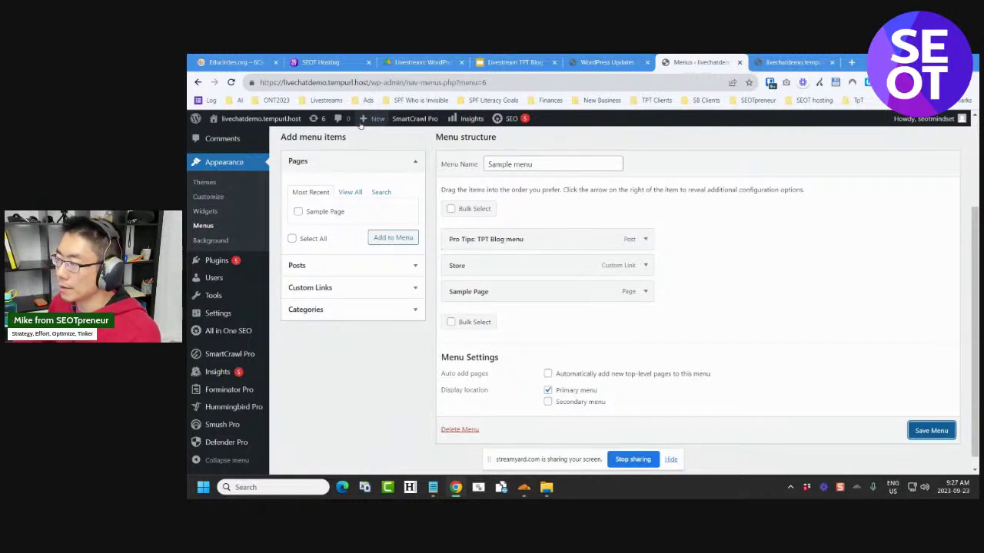
Create a new page, leaving the Menus page without keeping its unsaved changes
mouse_move(375, 120)
left_click(365, 165)
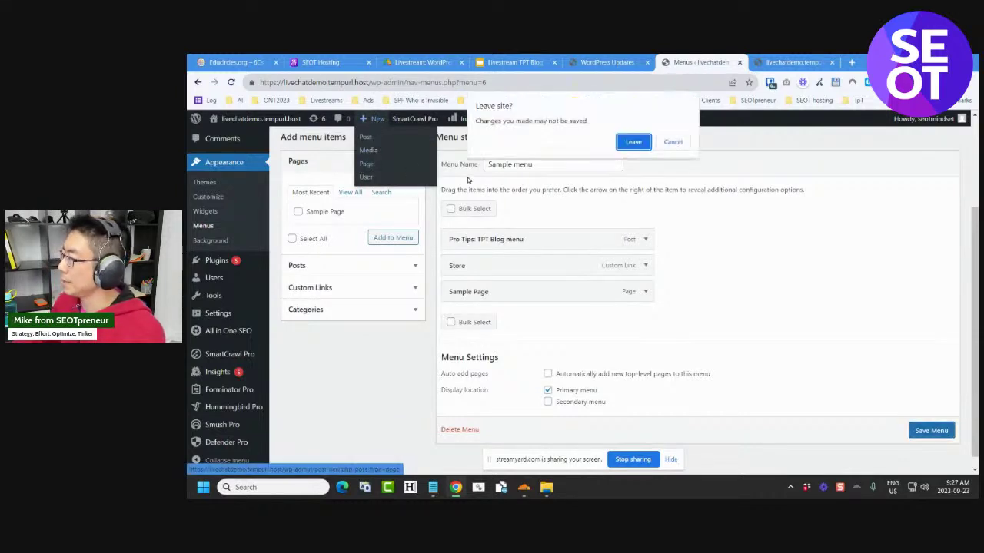
left_click(631, 141)
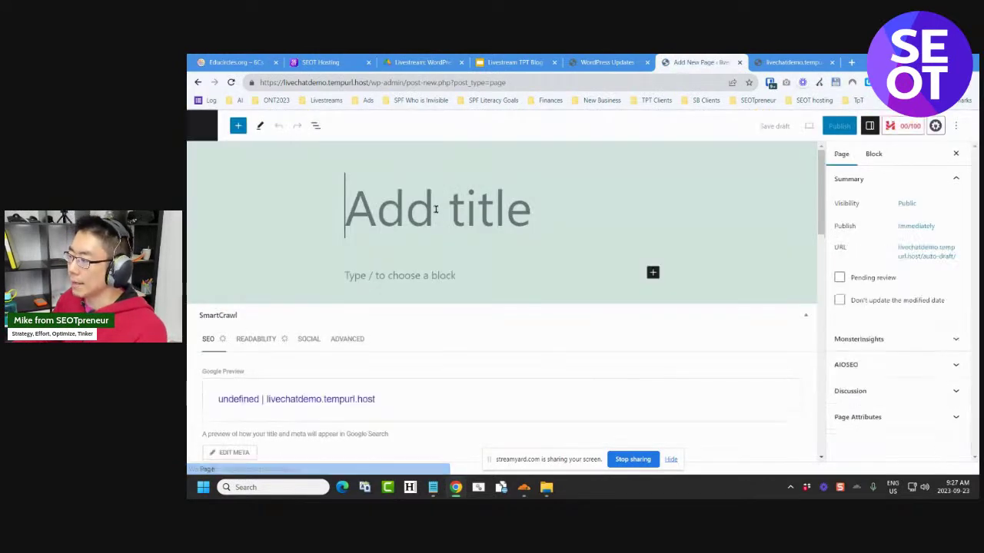
type("Absol")
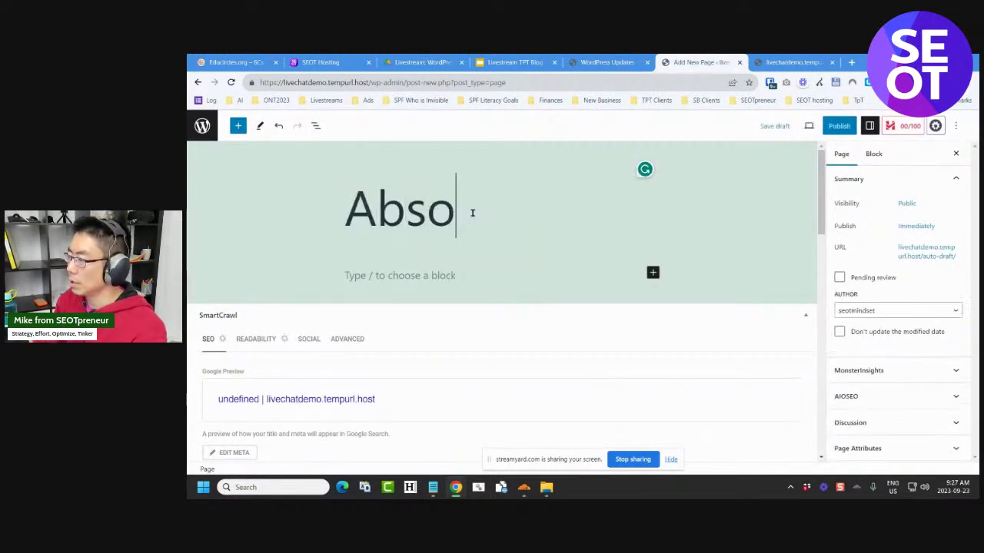
key("ctrl+a")
type("M")
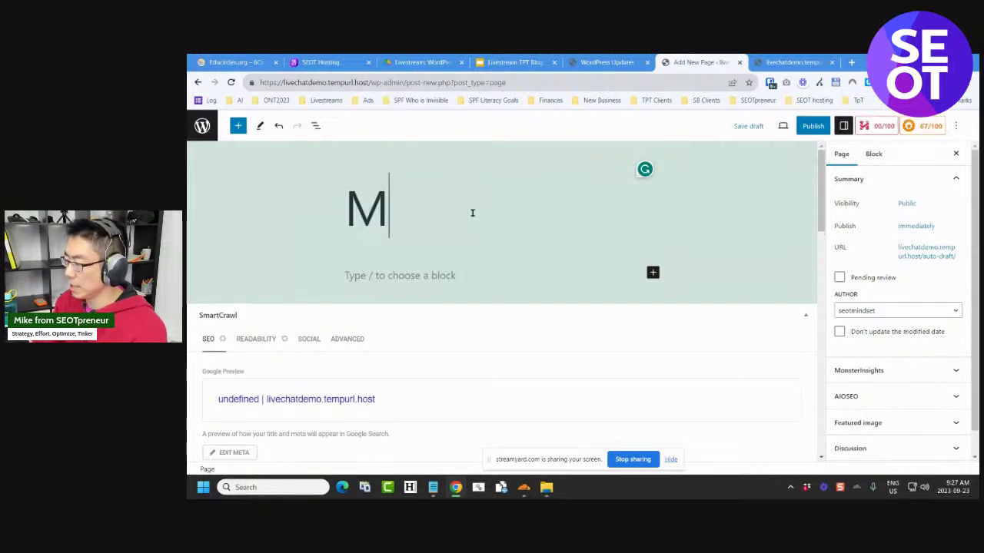
key("BackSpace")
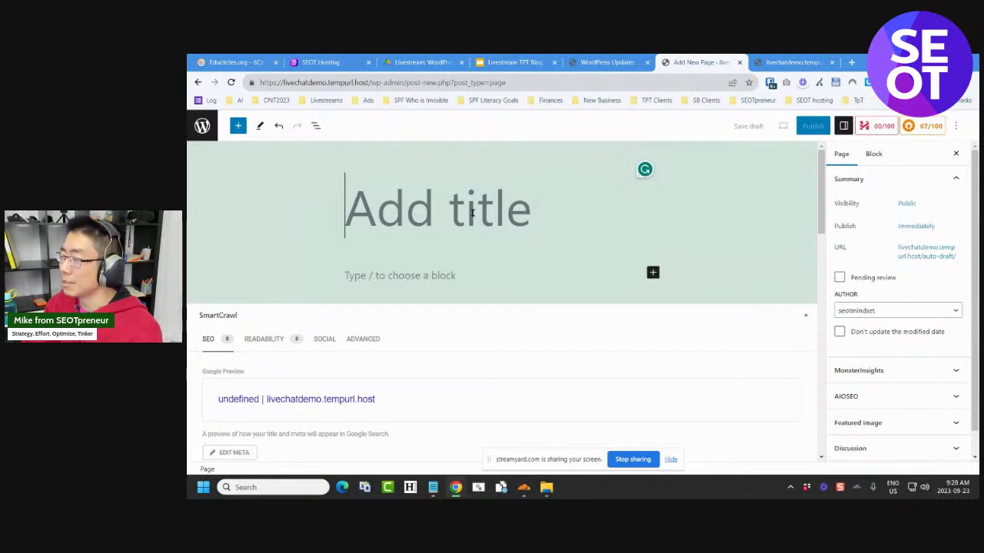
Title the new page "The ultimate guide to making a TPT Blog"
type("The u")
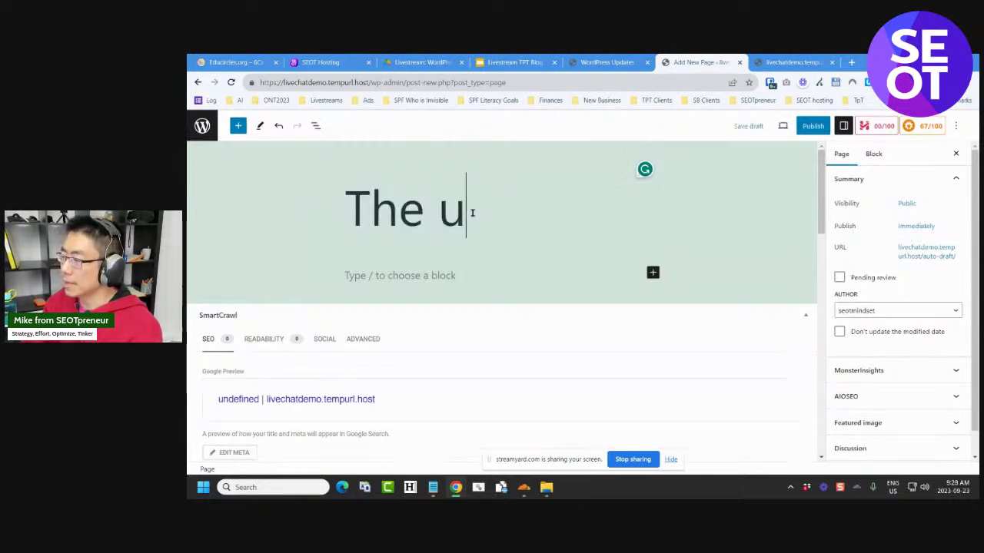
type("ltimate guide to mak")
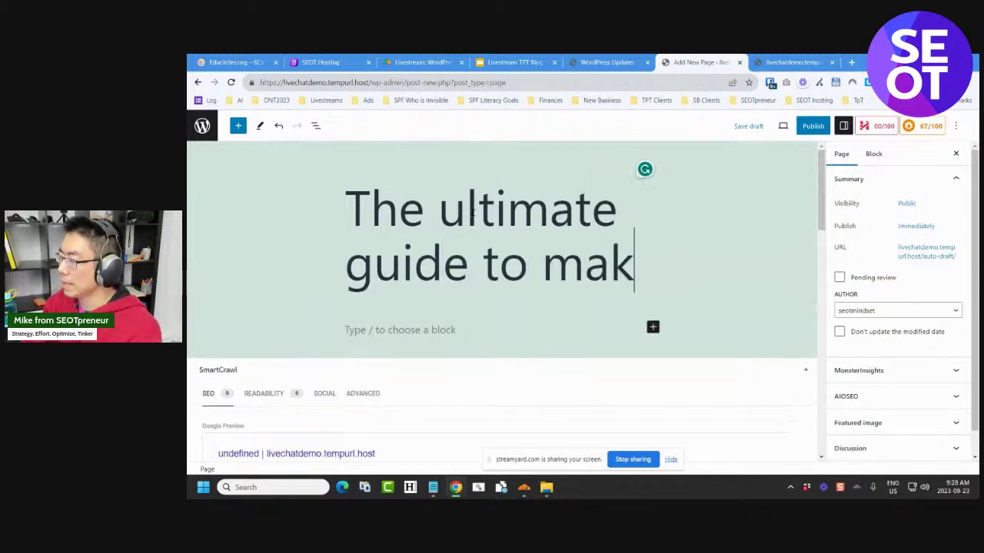
type("ing a TPT Blog")
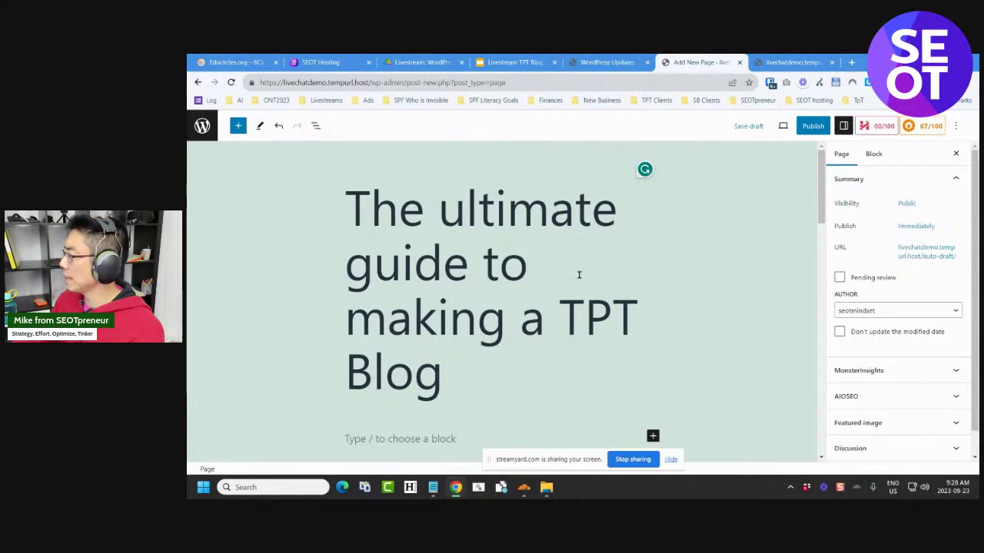
Add the paragraph "Stuff about making a TPT blog" below the title and publish the page
scroll(524, 308, "down", 2)
left_click(470, 331)
type("S")
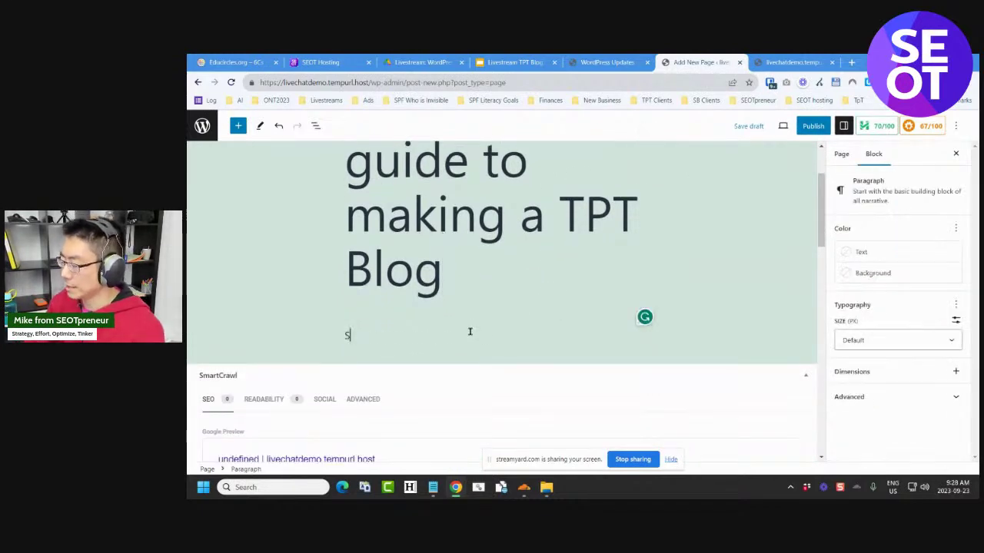
type("tuff about making a")
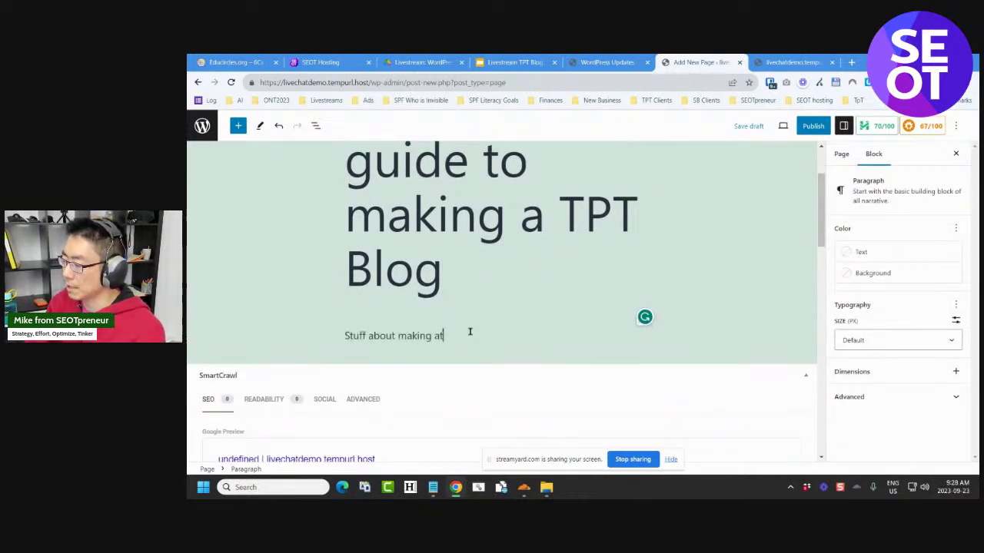
type(" TPT blog")
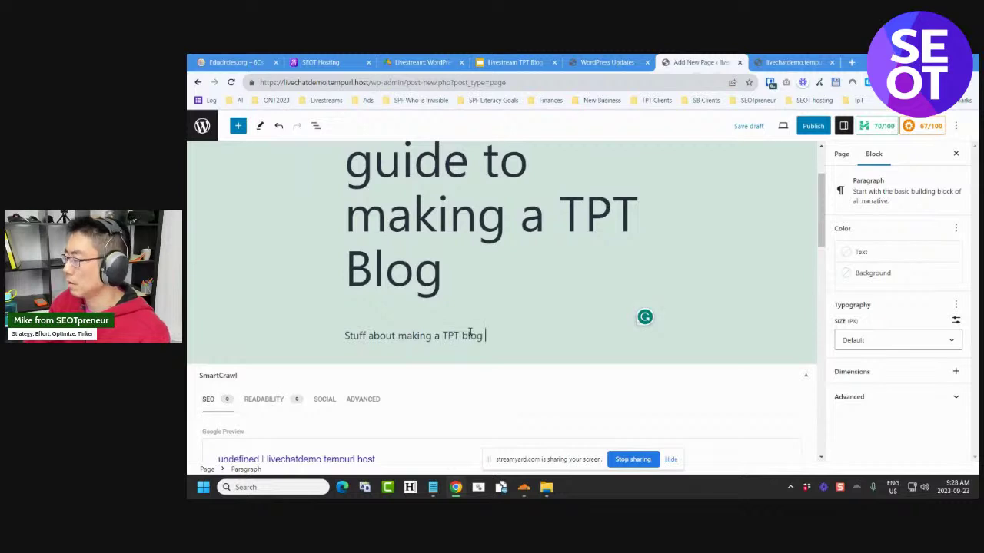
left_click(814, 125)
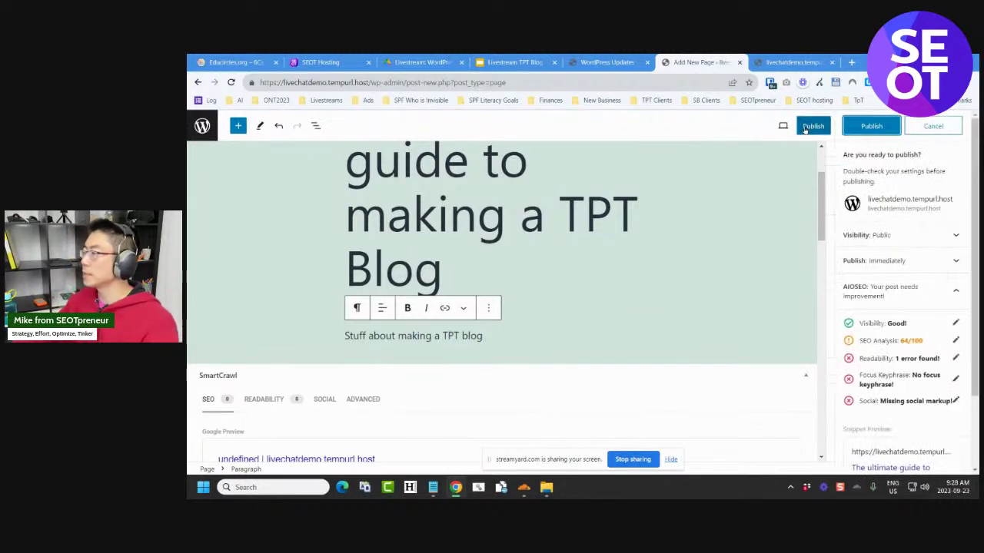
left_click(886, 127)
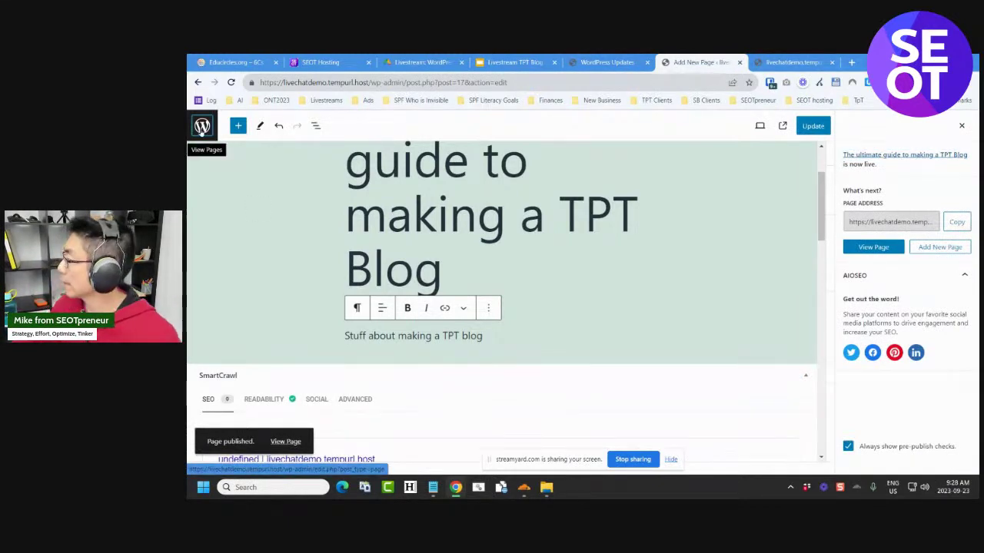
Add the page "The ultimate guide to making a TPT Blog" to Sample menu and place it first in the order
left_click(202, 128)
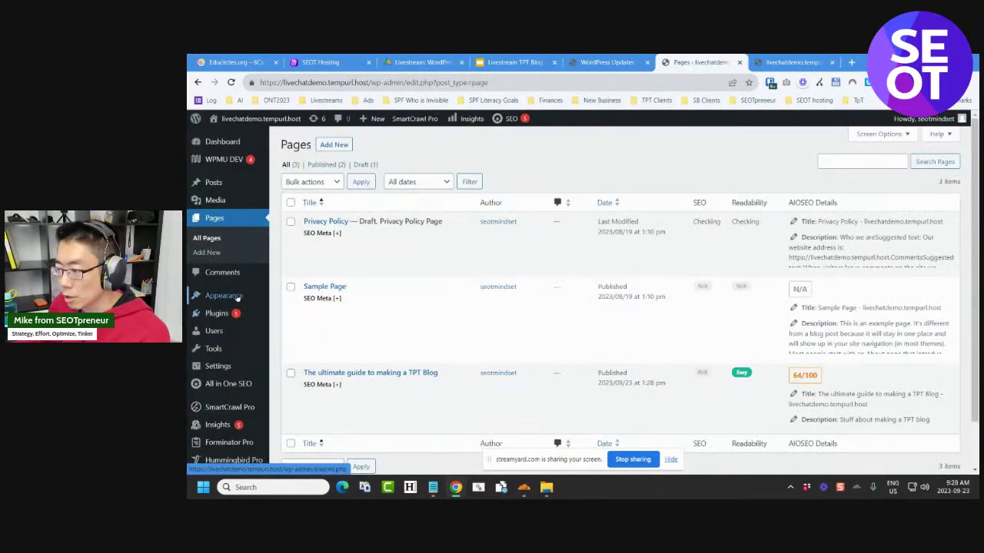
mouse_move(224, 295)
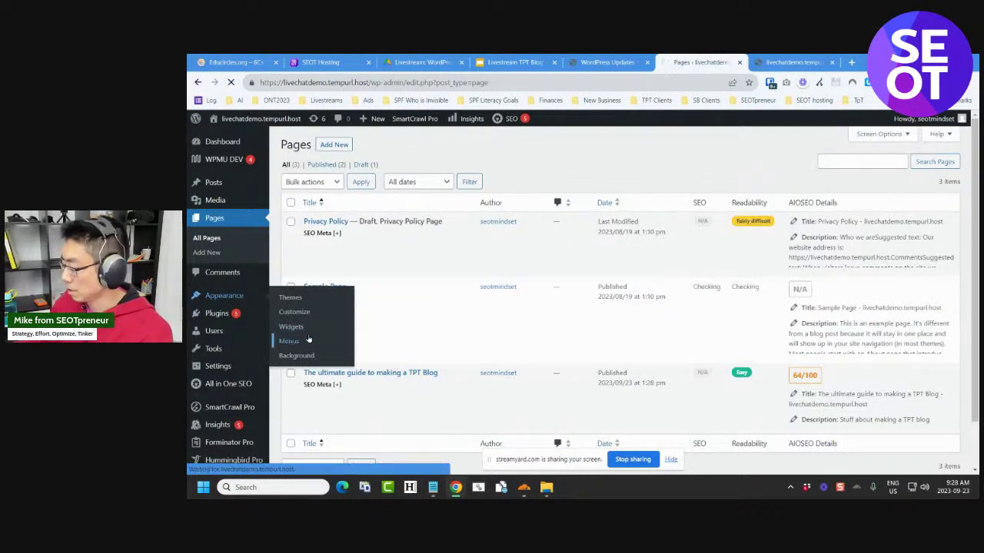
left_click(308, 338)
left_click(298, 309)
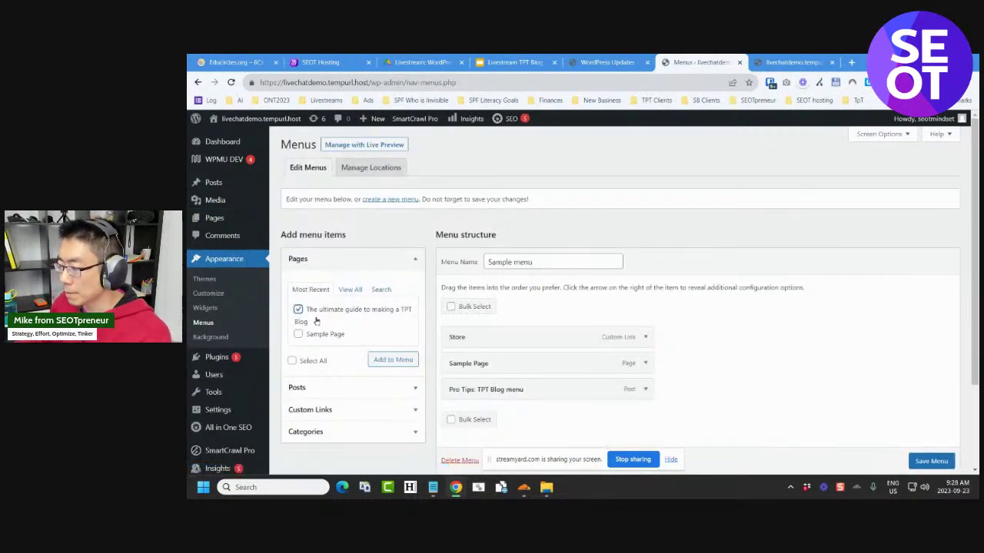
left_click(401, 358)
scroll(477, 346, "down", 2)
left_click_drag(555, 324, 548, 236)
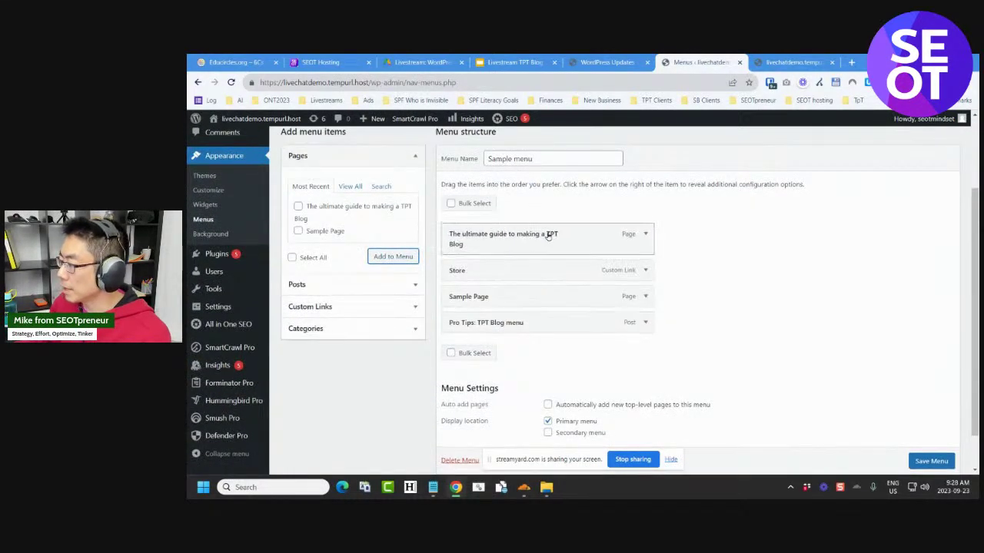
Change the first menu item's navigation label to "Ultimate guide to making a TPT Blog" and save the menu
left_click(645, 233)
left_click(549, 280)
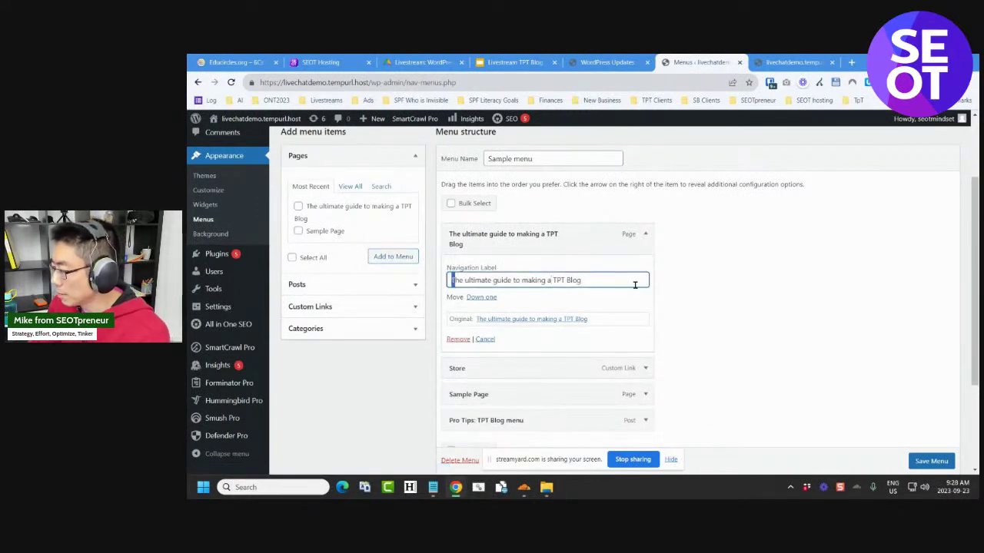
key("shift+Right")
key("shift+Right")
type("T")
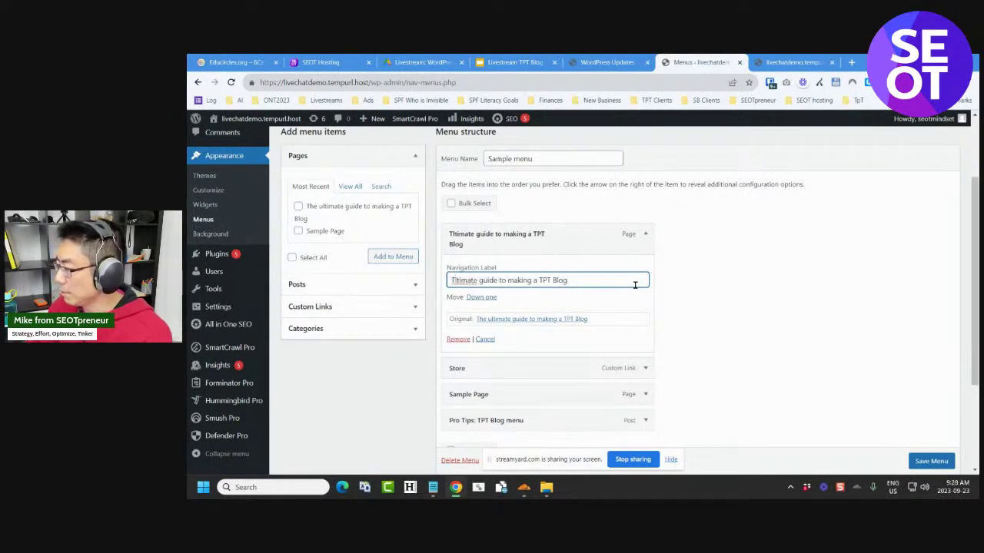
left_click(746, 314)
left_click(565, 279)
type("Ult")
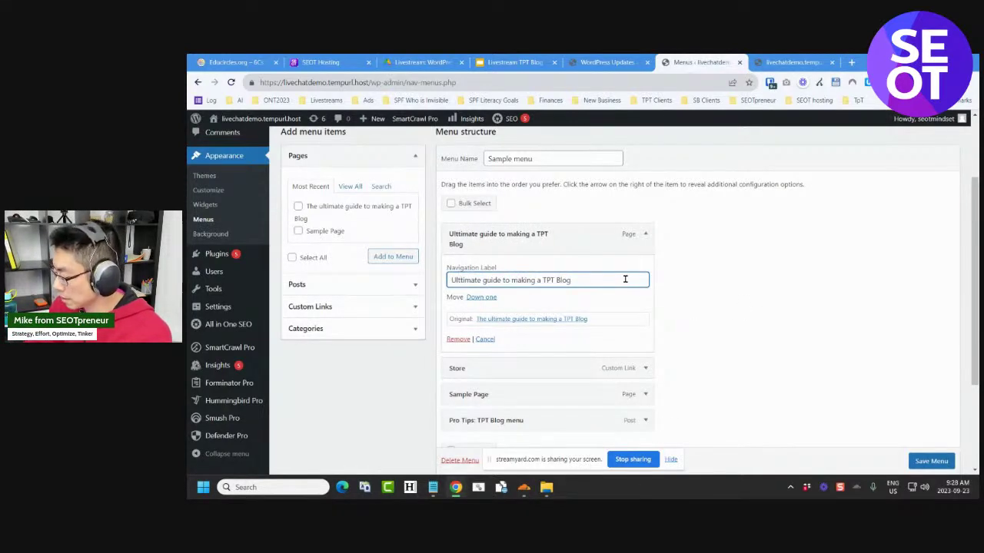
key("BackSpace")
left_click(716, 311)
left_click(930, 461)
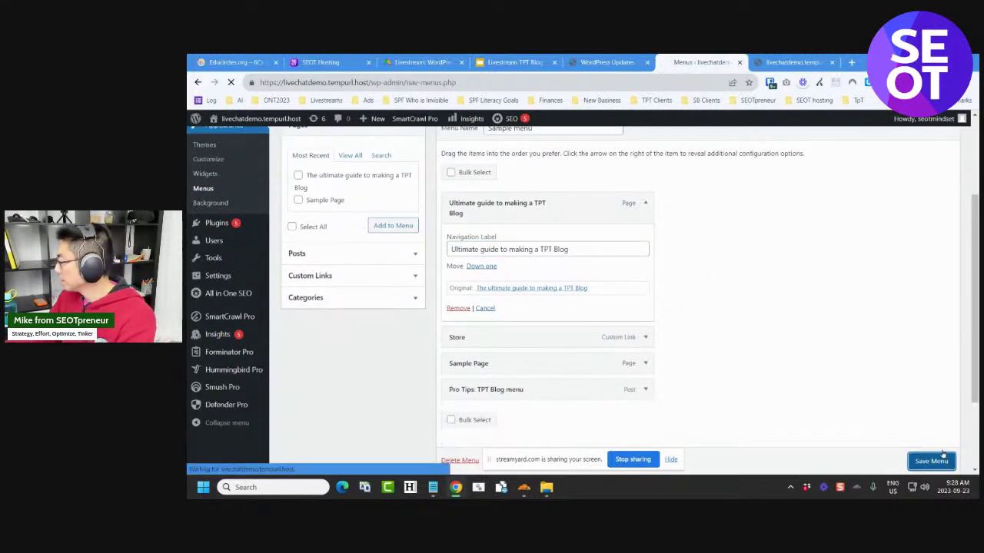
Reload the live site to check its menu, and consult the "Location / submenus" point on the Google Slides outline
left_click(799, 62)
key("F5")
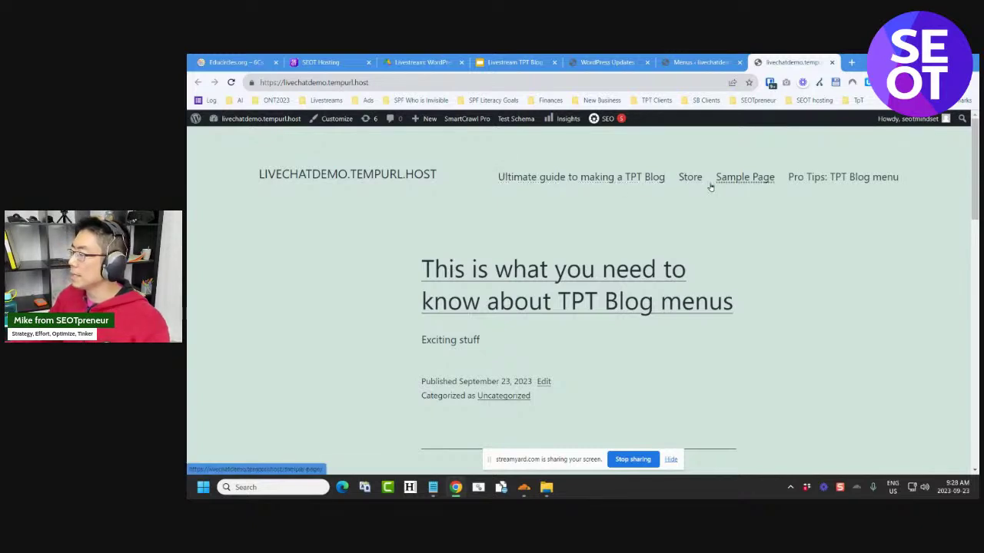
left_click(511, 62)
left_click(543, 342)
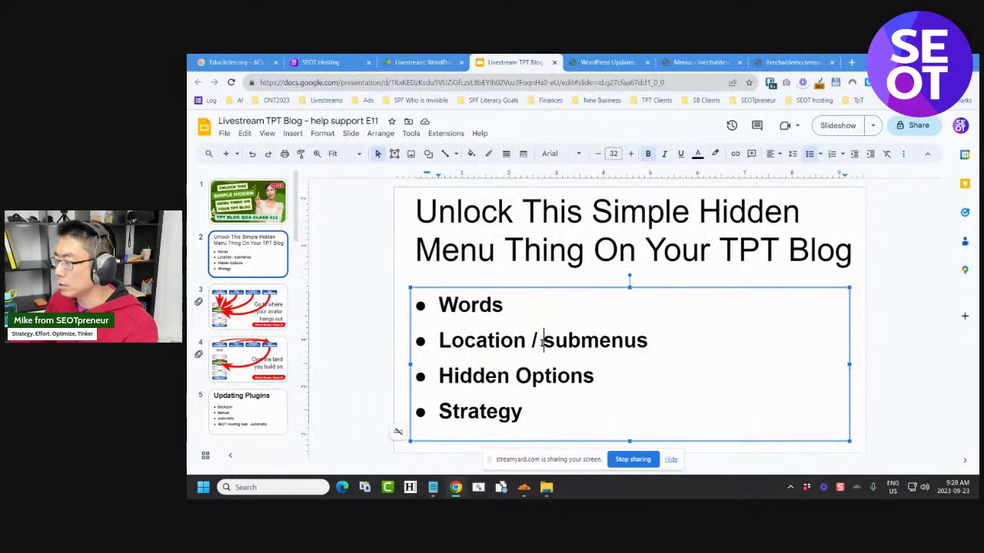
Nest "Pro Tips: TPT Blog menu" as a sub item under "Ultimate guide to making a TPT Blog" in Sample menu and save
left_click(701, 63)
scroll(678, 276, "down", 3)
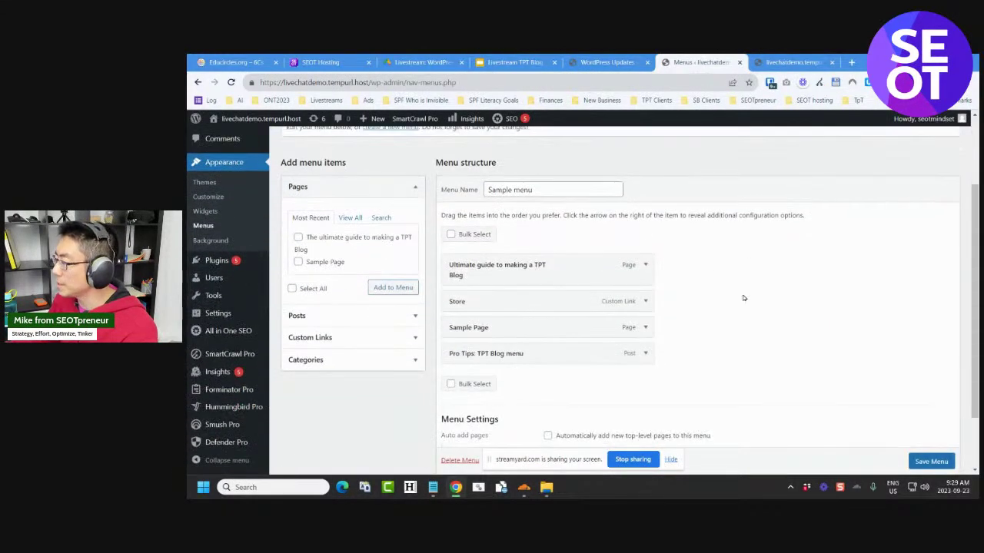
left_click(832, 62)
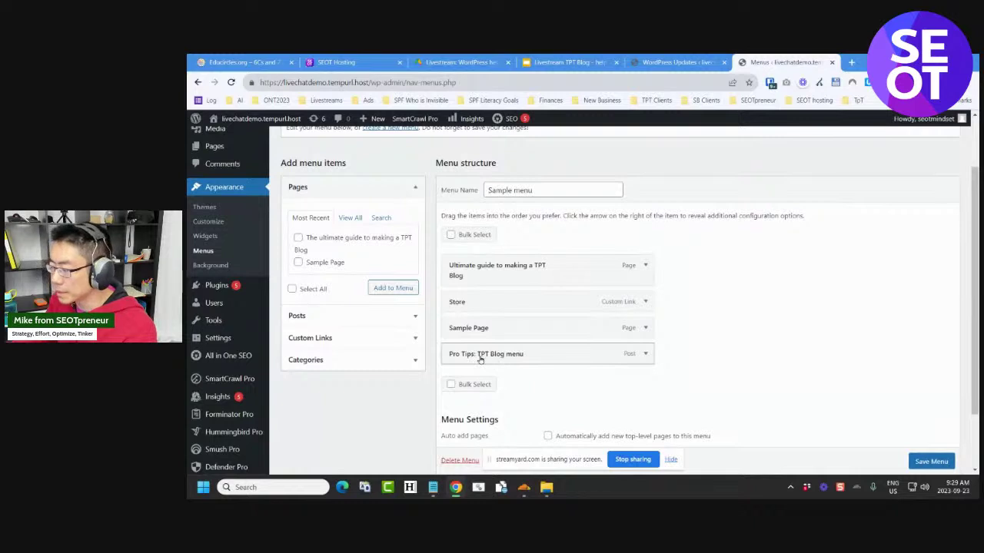
left_click_drag(484, 360, 505, 302)
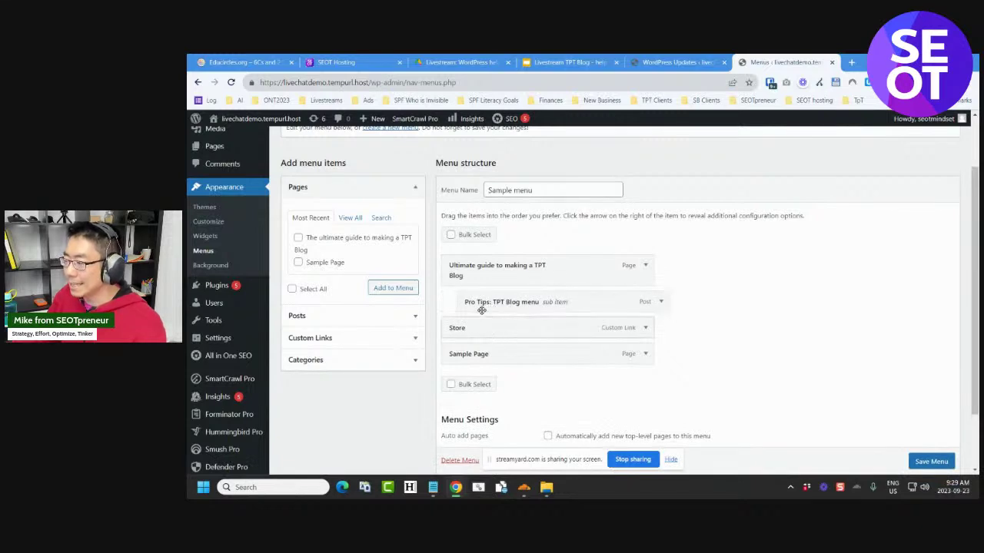
left_click(930, 461)
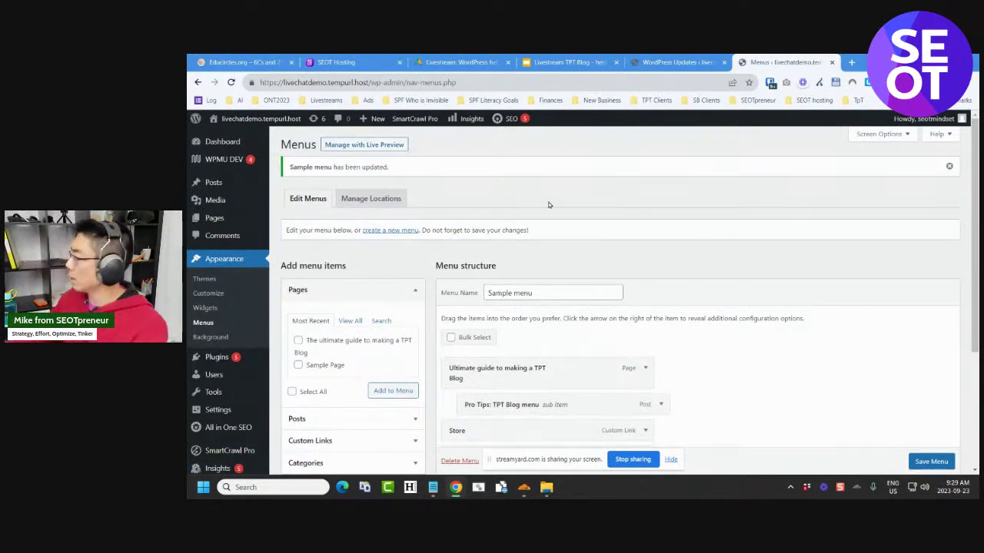
Open the live site in a new browser tab and inspect the submenu of the ultimate guide item
right_click(228, 137)
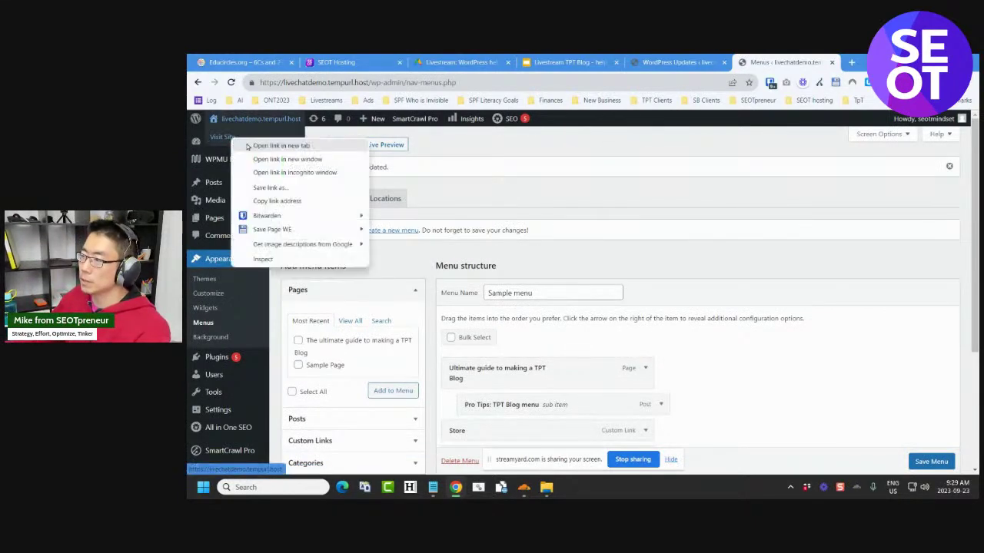
left_click(251, 144)
left_click(772, 62)
mouse_move(669, 173)
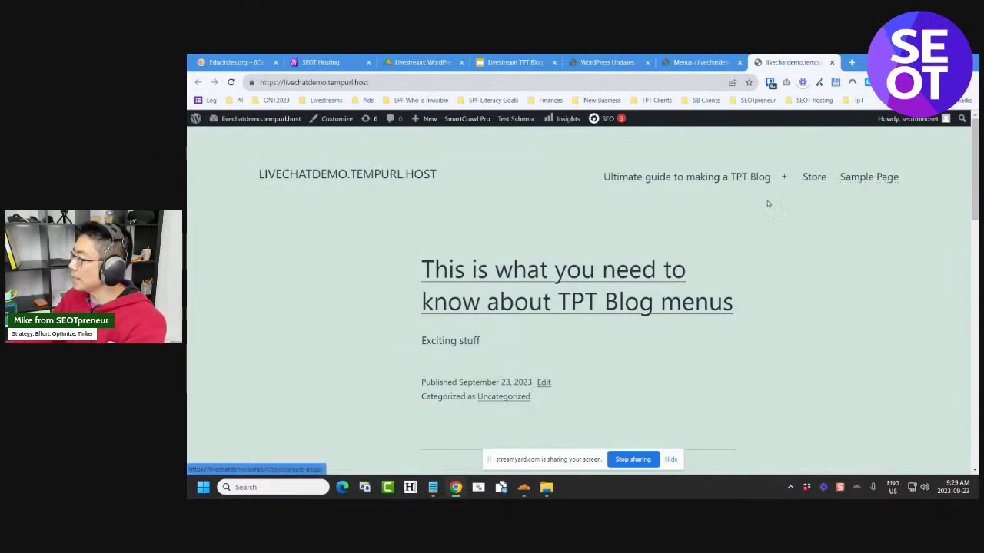
Make Sample Page a sub item directly below "Pro Tips: TPT Blog menu" in Sample menu and save the menu
left_click(671, 66)
scroll(528, 338, "down", 2)
left_click_drag(529, 355, 478, 330)
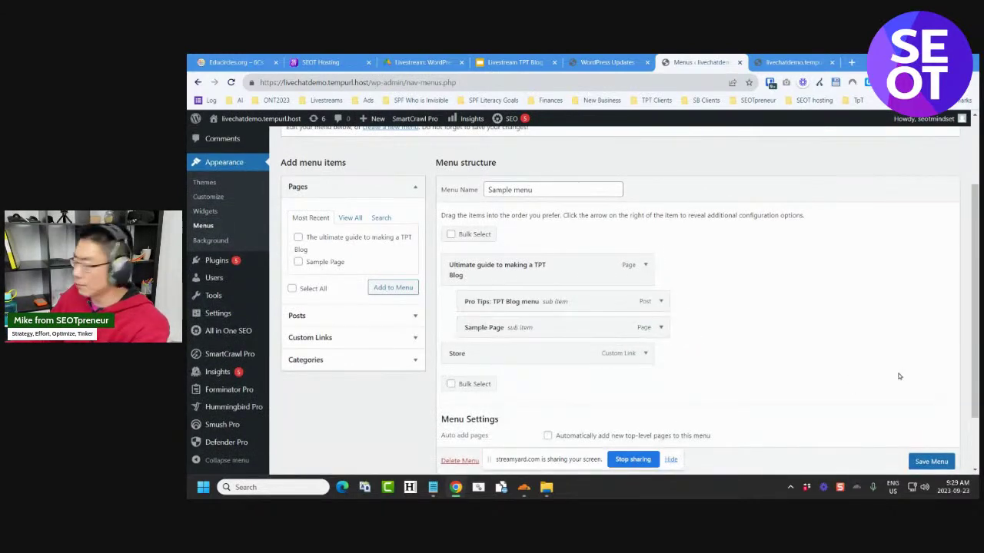
left_click(931, 461)
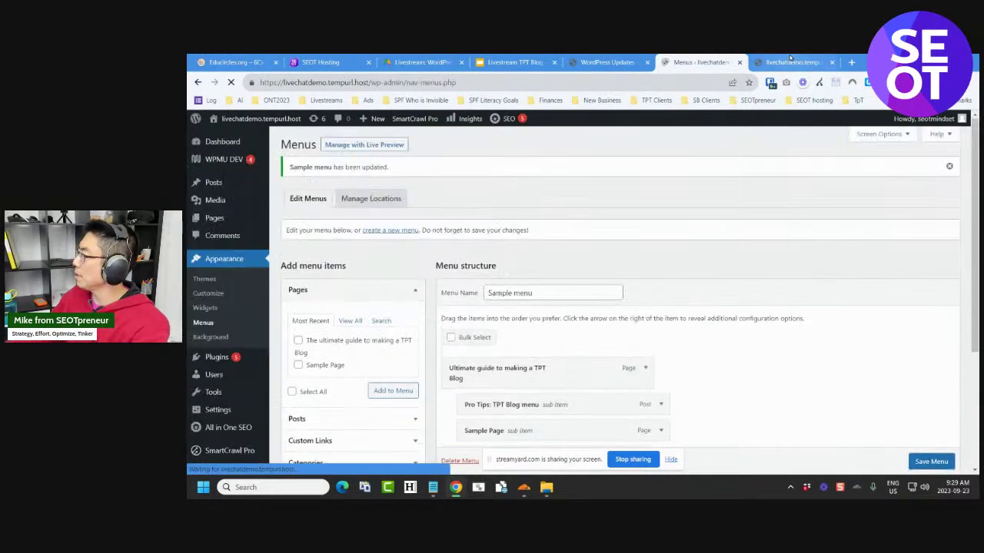
Reload the live site to inspect the ultimate guide submenu, and consult the "Hidden Options" point on the Google Slides outline
left_click(791, 62)
key("F5")
mouse_move(770, 172)
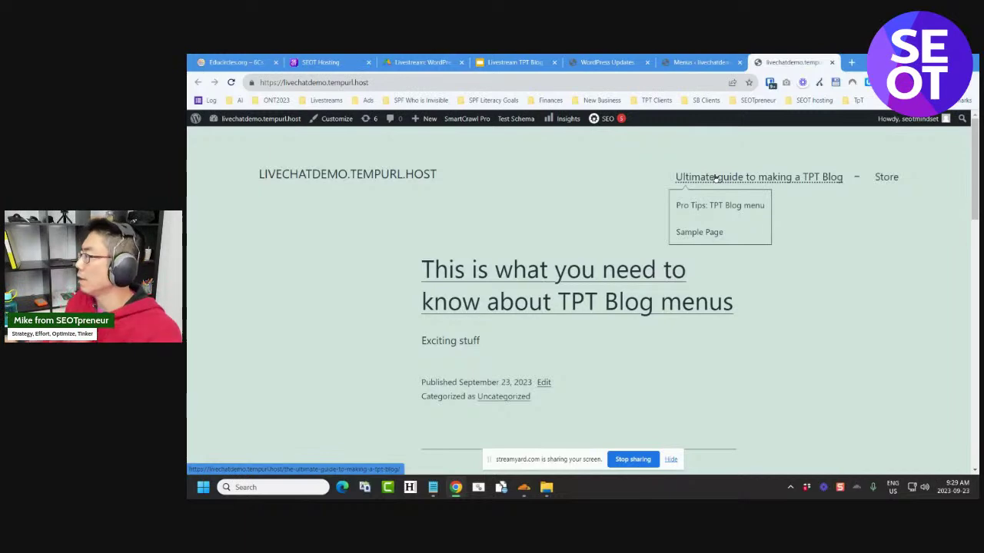
left_click(511, 62)
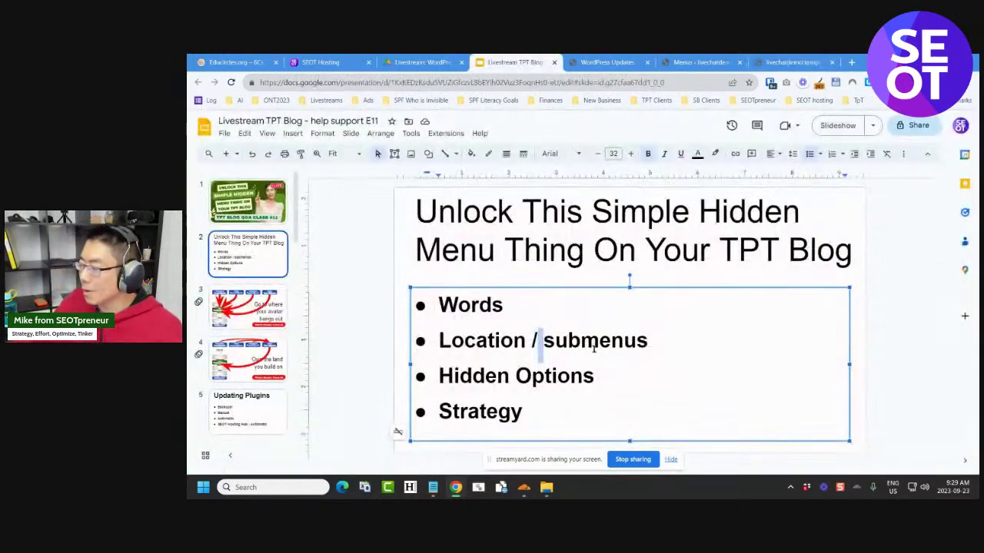
left_click(570, 375)
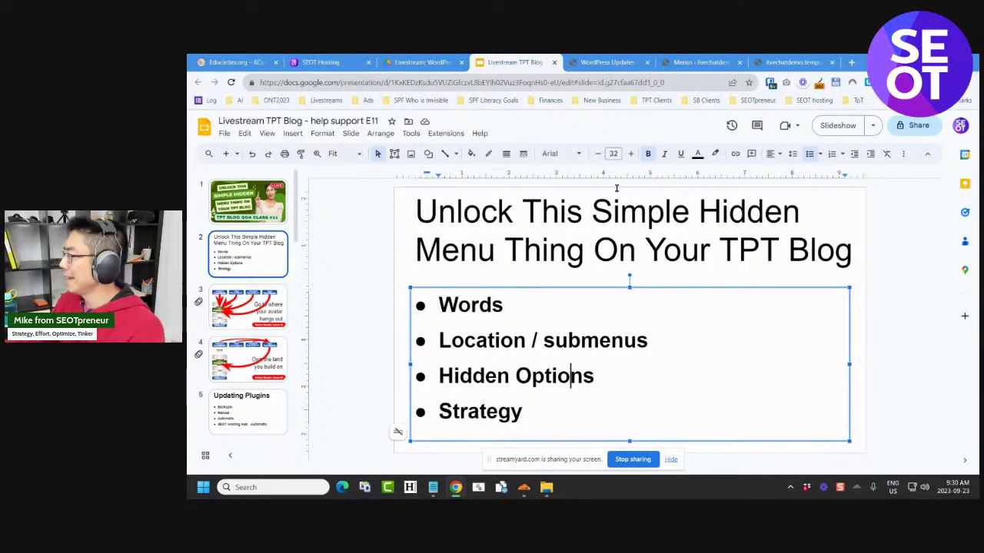
Follow the Store link from the live site's menu to see how it opens, and close that browser tab
left_click(802, 62)
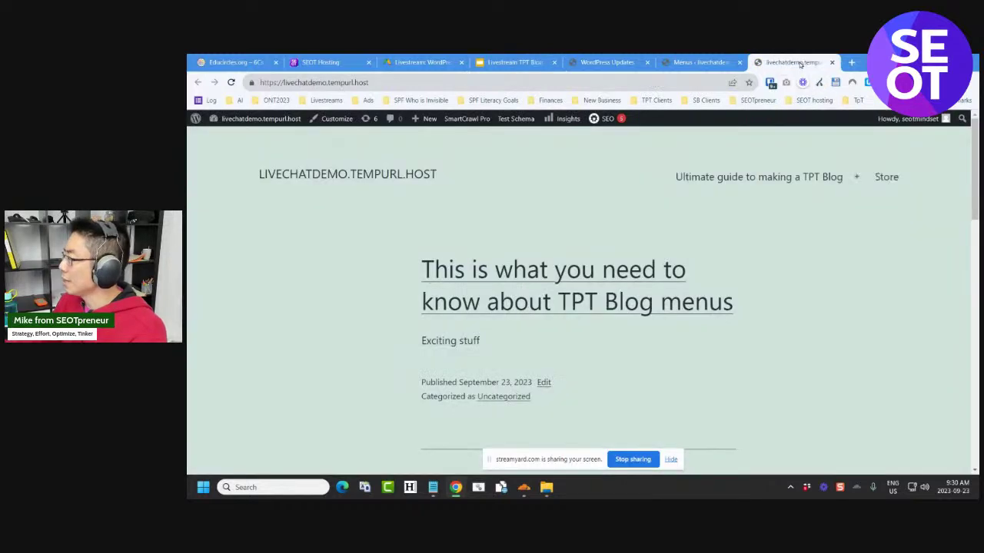
key("F5")
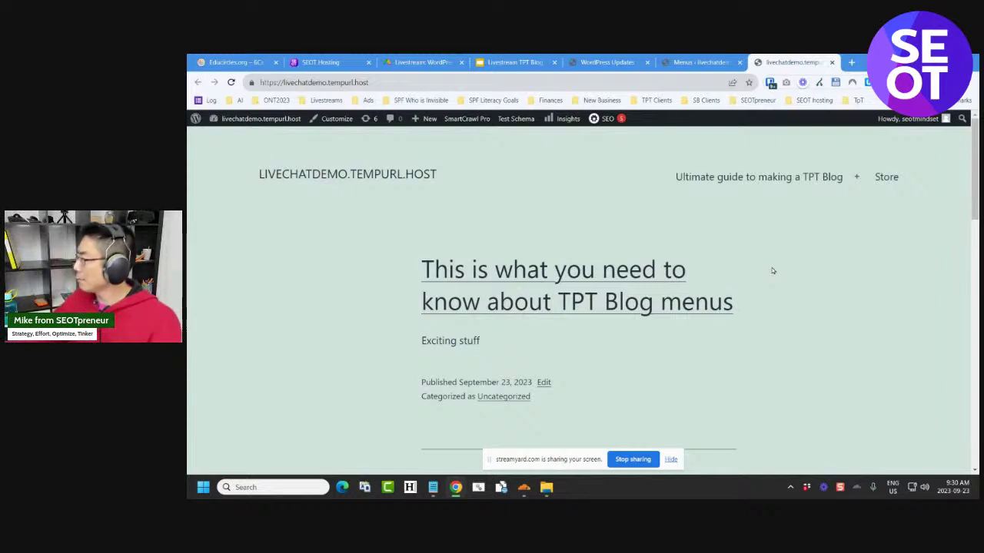
left_click(886, 177)
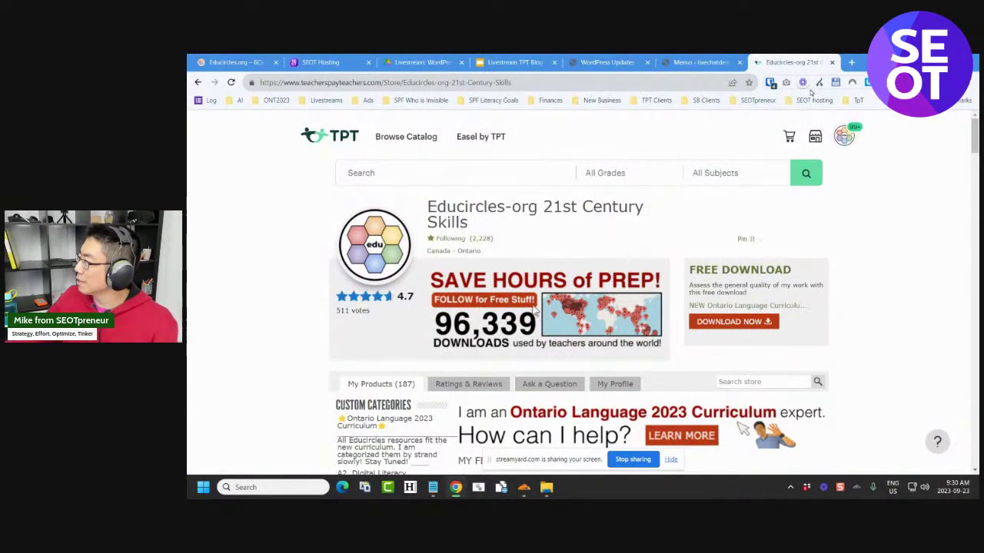
left_click(832, 62)
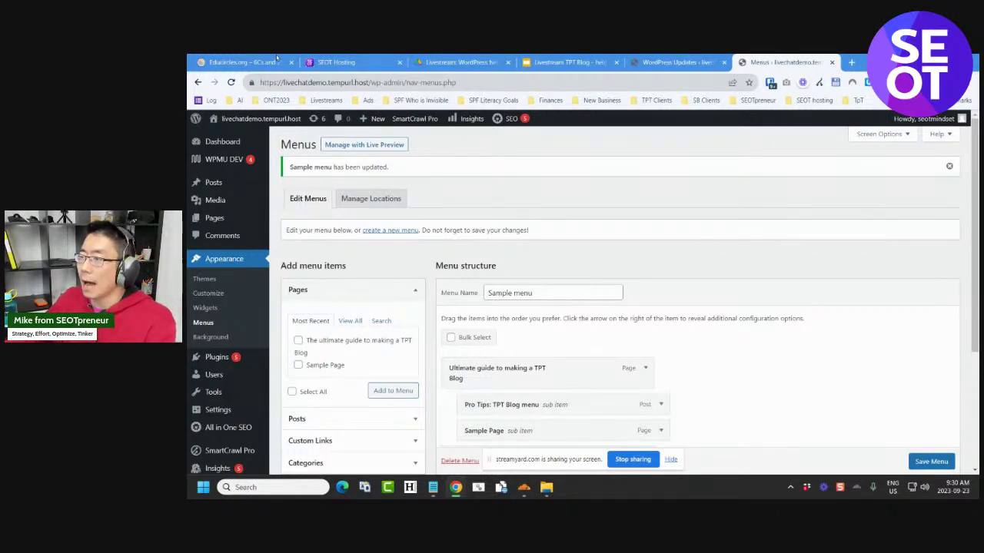
View the live site in an incognito window, adding "/?asdfazxdf" to the address to load an uncached version
right_click(261, 119)
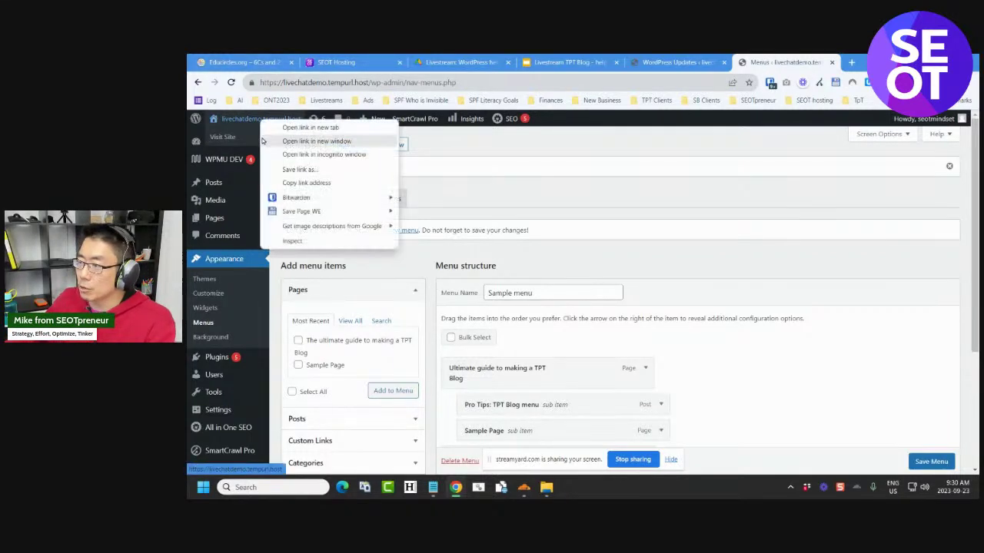
left_click(318, 154)
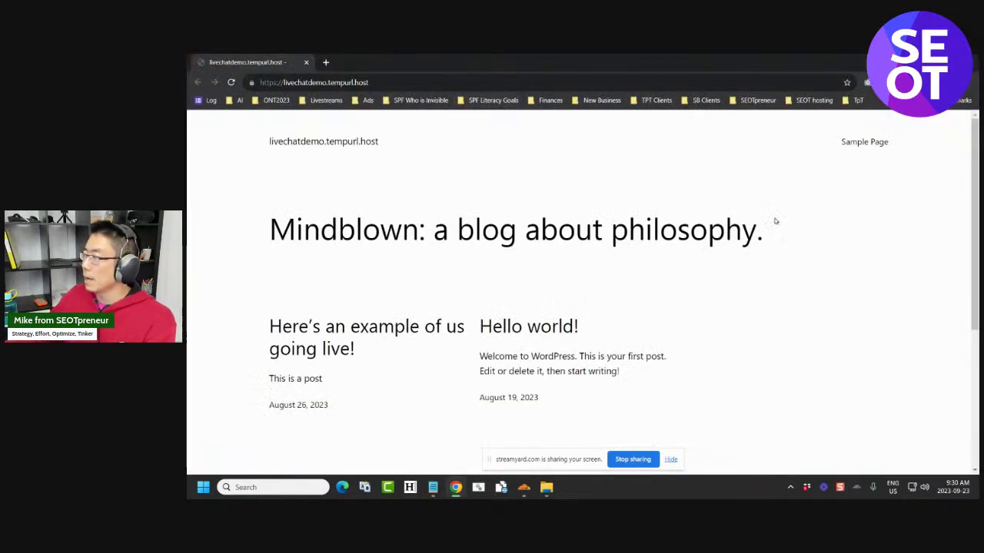
left_click(525, 77)
left_click(520, 83)
type("/?asdfazxdf")
key("Return")
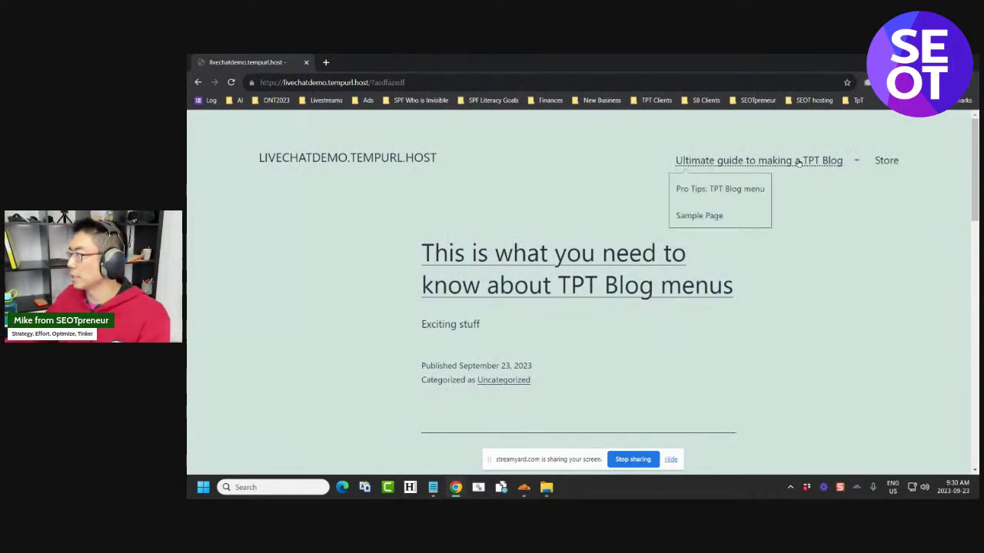
Return to the Menus page and expand the settings of the Store custom link
left_click_drag(407, 58, 447, 298)
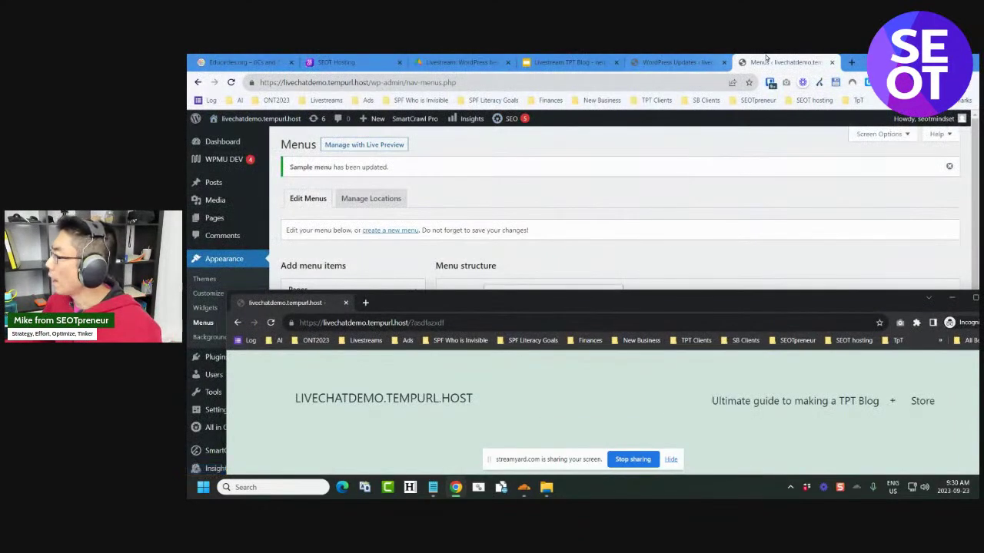
left_click(724, 119)
scroll(753, 319, "down", 2)
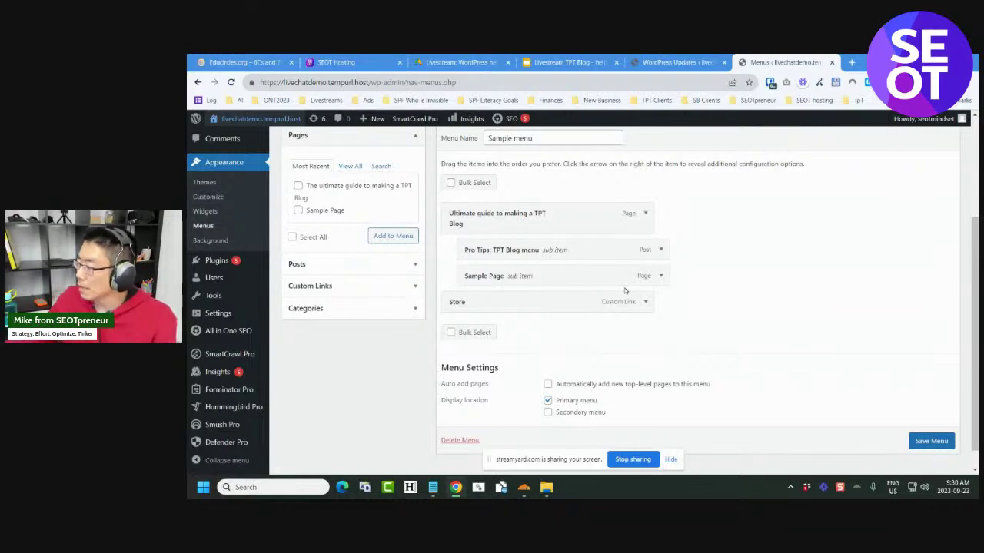
left_click(645, 302)
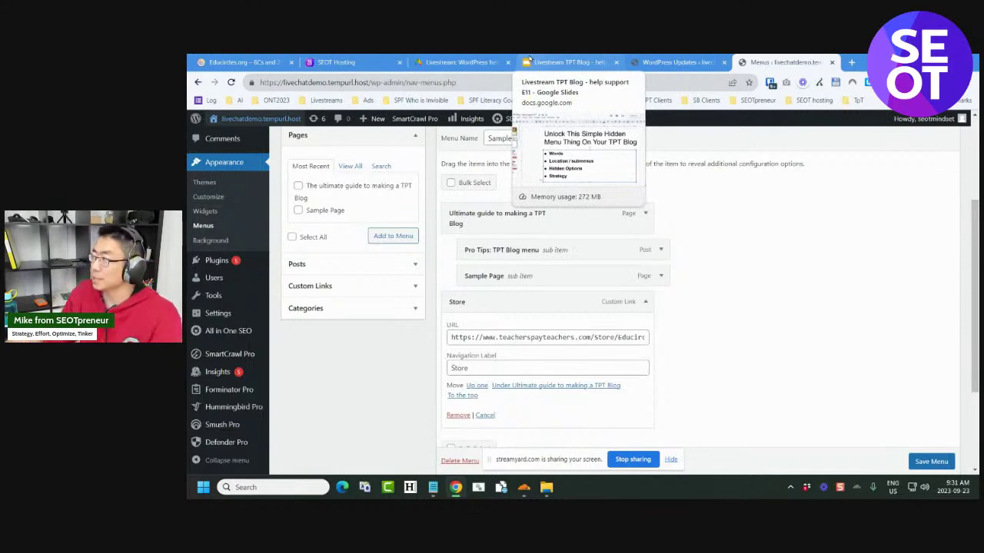
key("Return")
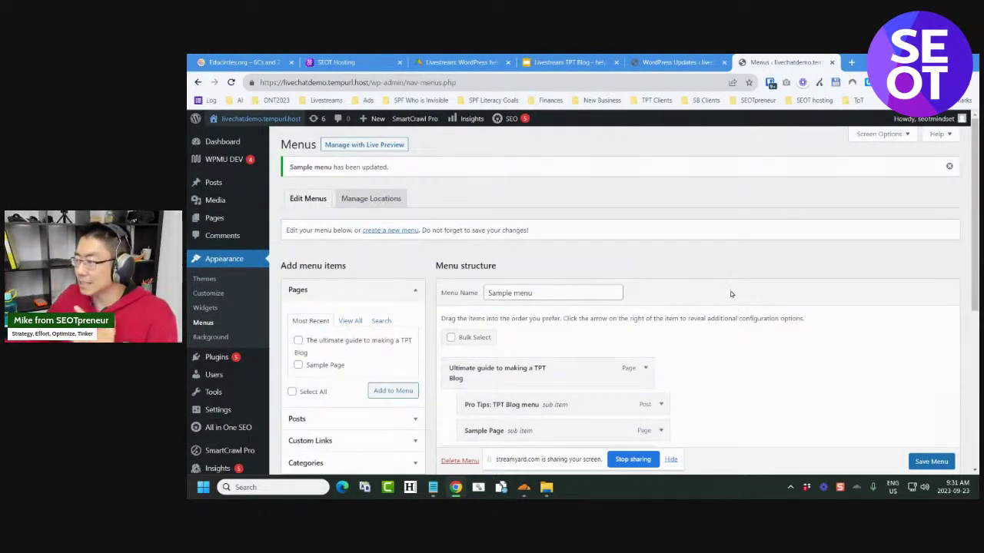
Enable the Link Target advanced menu property in the Menus page's screen options and collapse the options
left_click(906, 139)
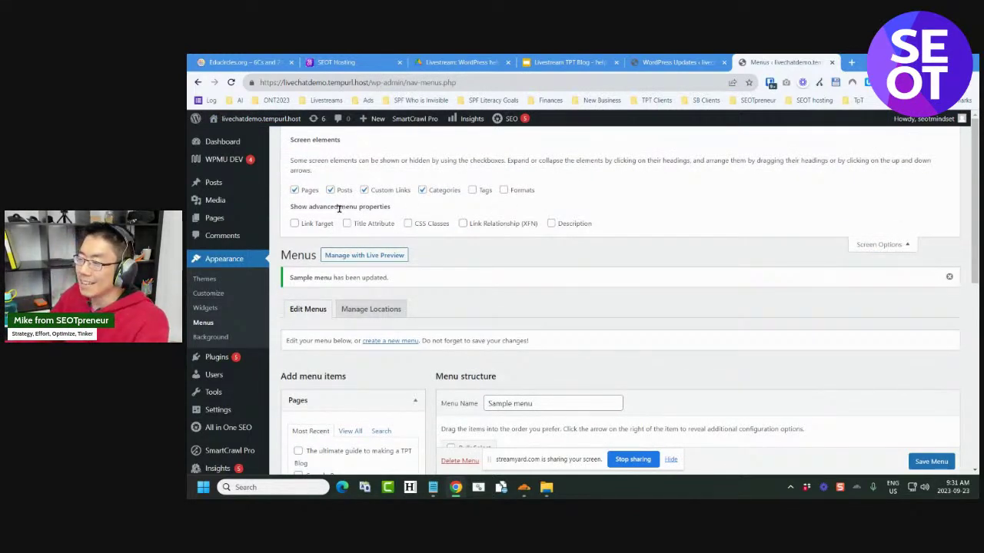
left_click(294, 224)
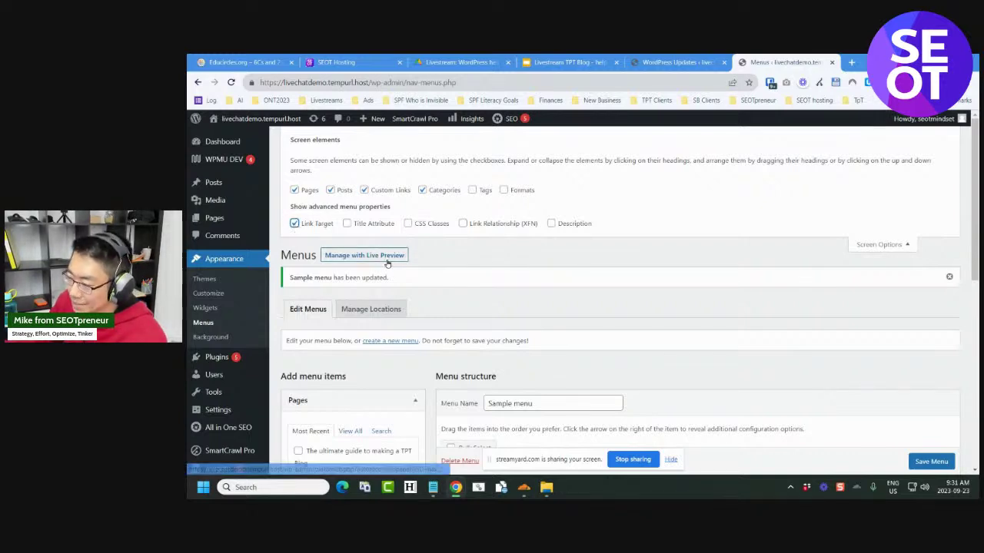
left_click(912, 249)
Set the Store custom link to open in a new tab and save the menu
scroll(730, 248, "down", 3)
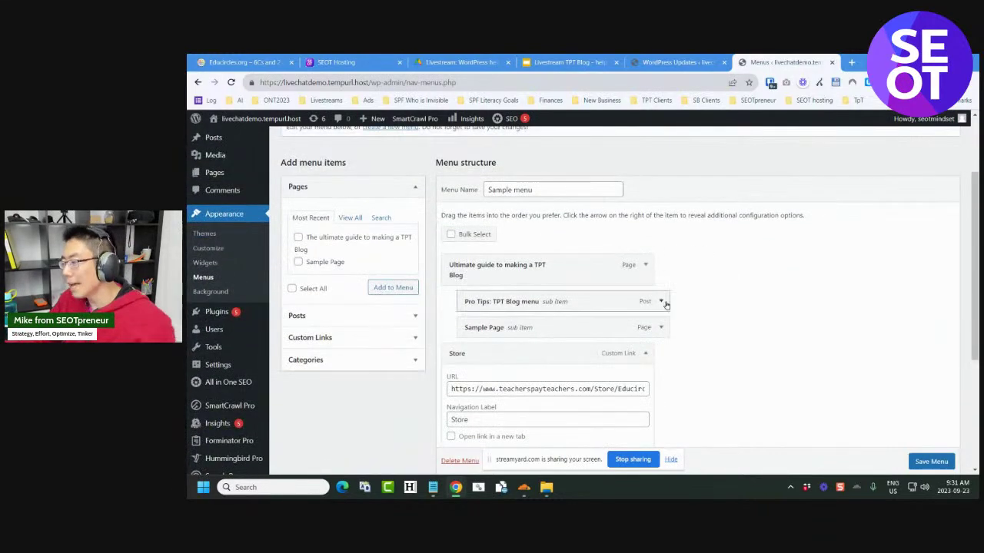
scroll(662, 360, "down", 2)
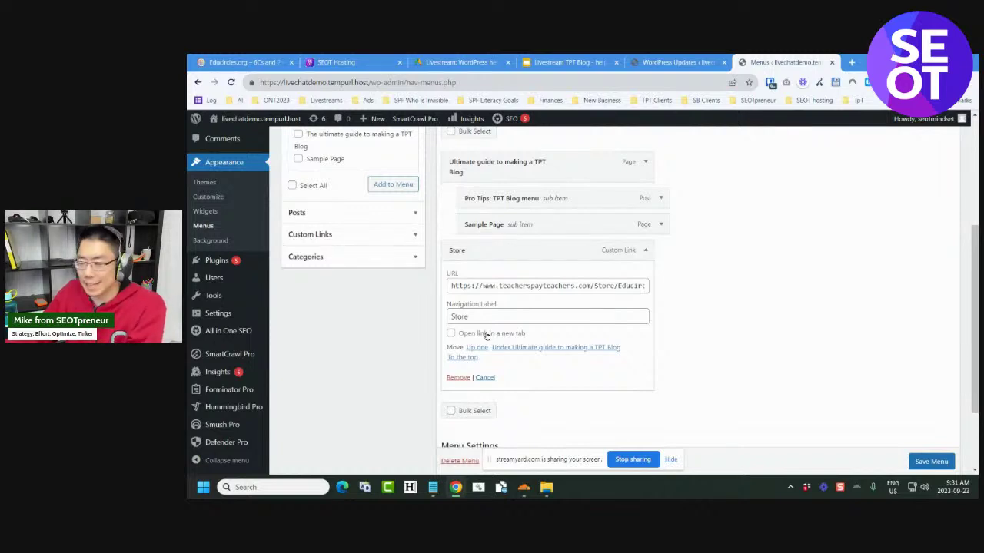
left_click(486, 335)
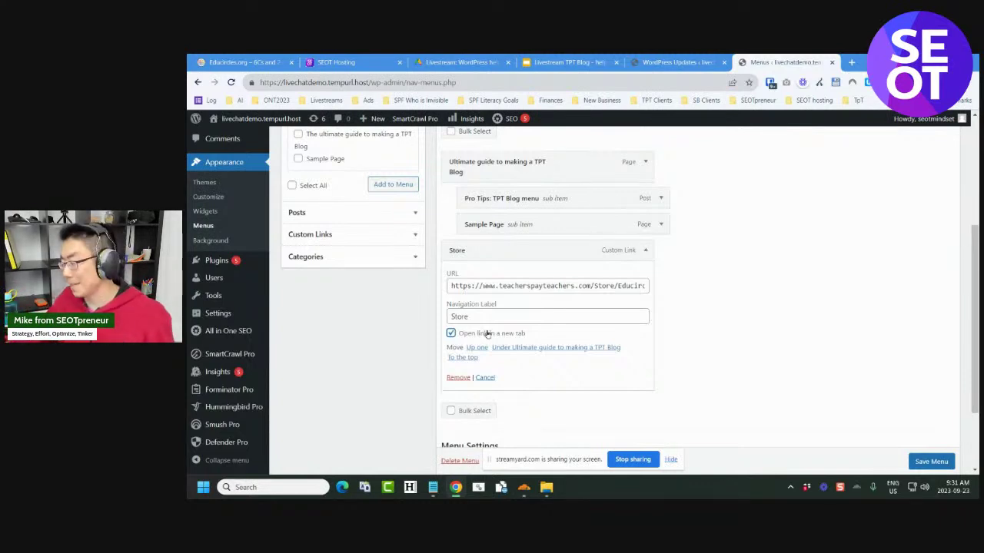
left_click(928, 463)
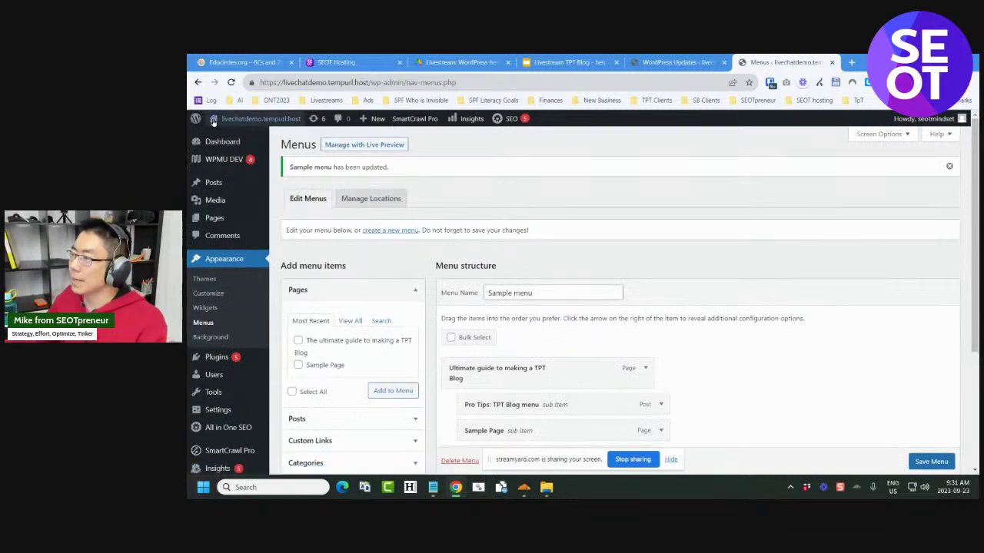
Open the live site's home page in a new tab and move it into its own browser window
right_click(224, 137)
left_click(248, 143)
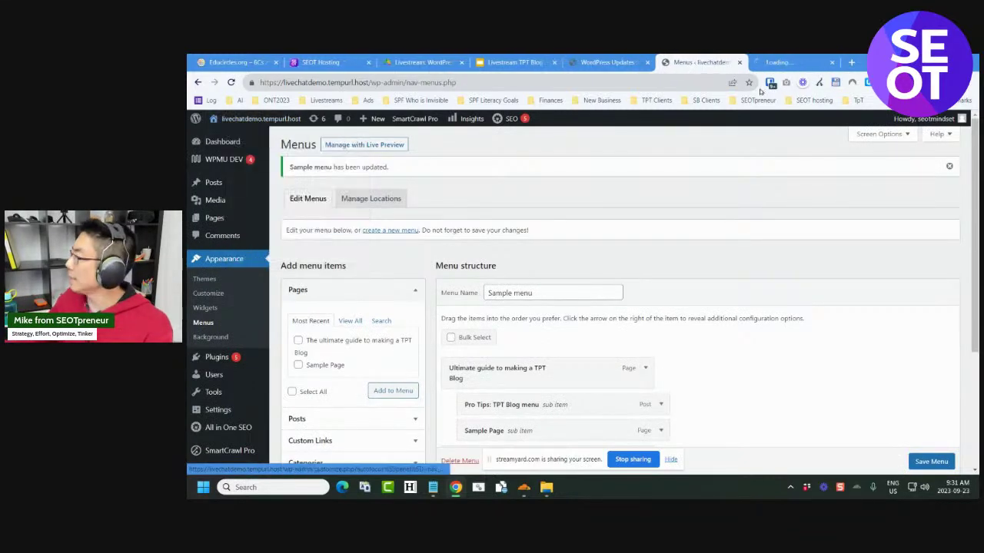
left_click(788, 62)
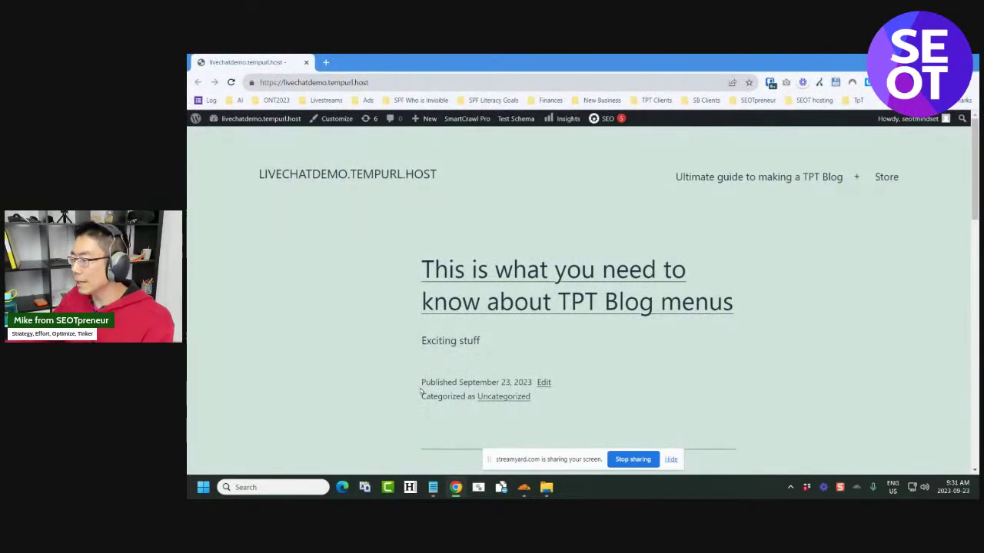
Test the live site's navigation by visiting the Sample Page submenu item and its parent item, Ultimate guide to making a TPT Blog
mouse_move(710, 178)
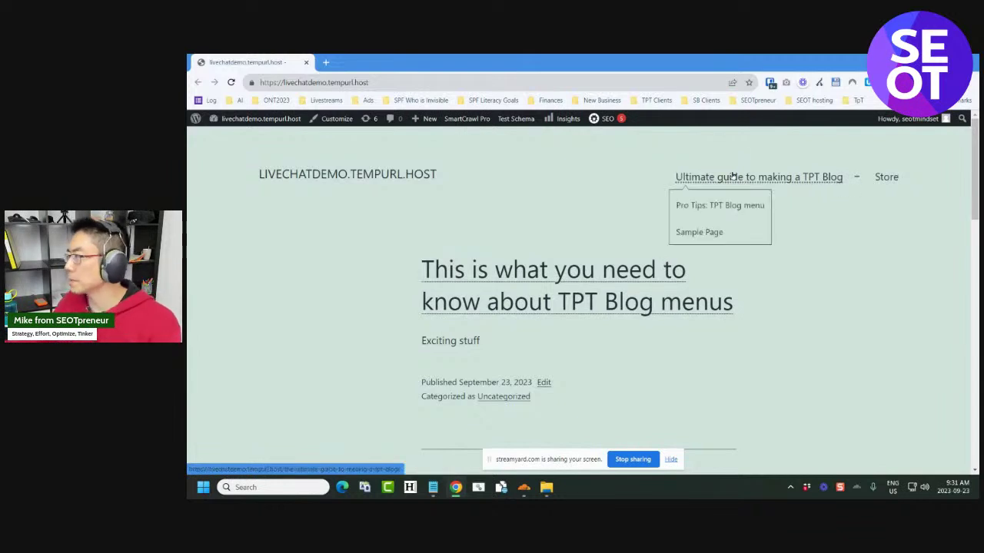
left_click(712, 231)
mouse_move(727, 192)
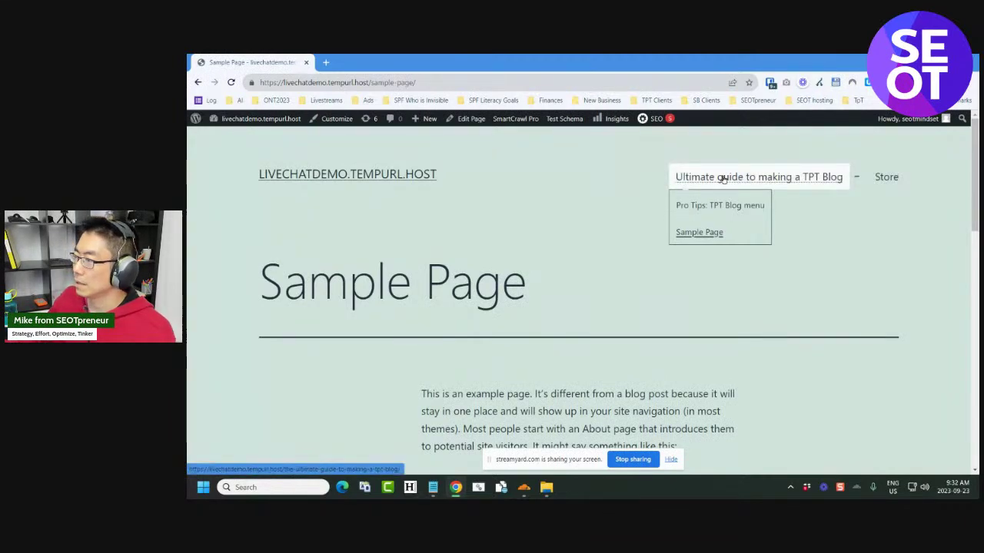
left_click(722, 177)
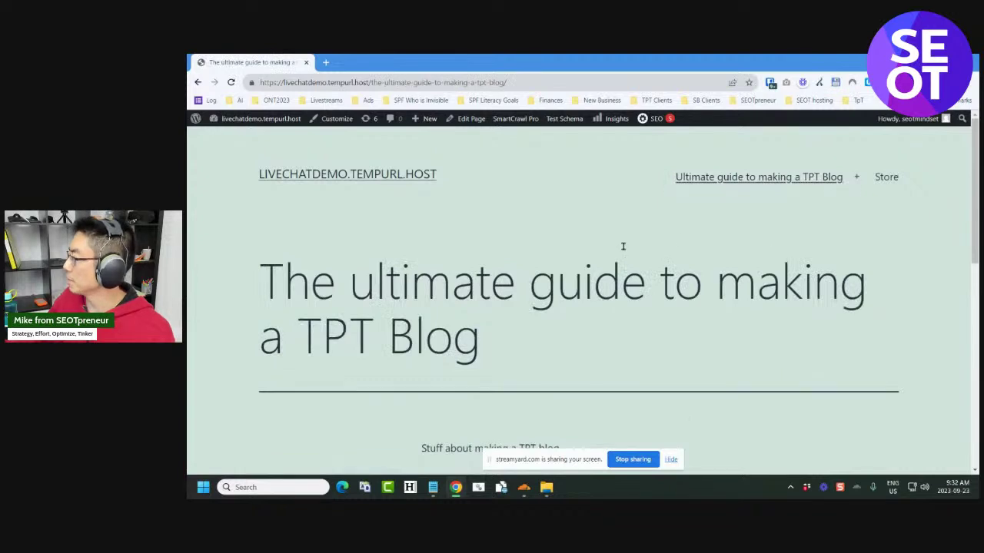
Follow the Store menu link to check its new-tab behaviour, close the store tab and look over the guide page
left_click(888, 177)
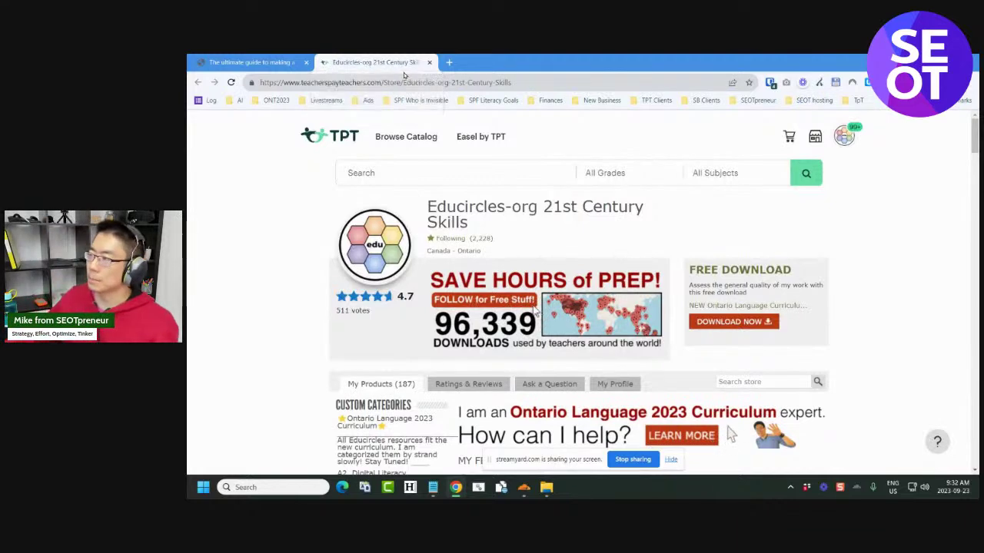
left_click(429, 63)
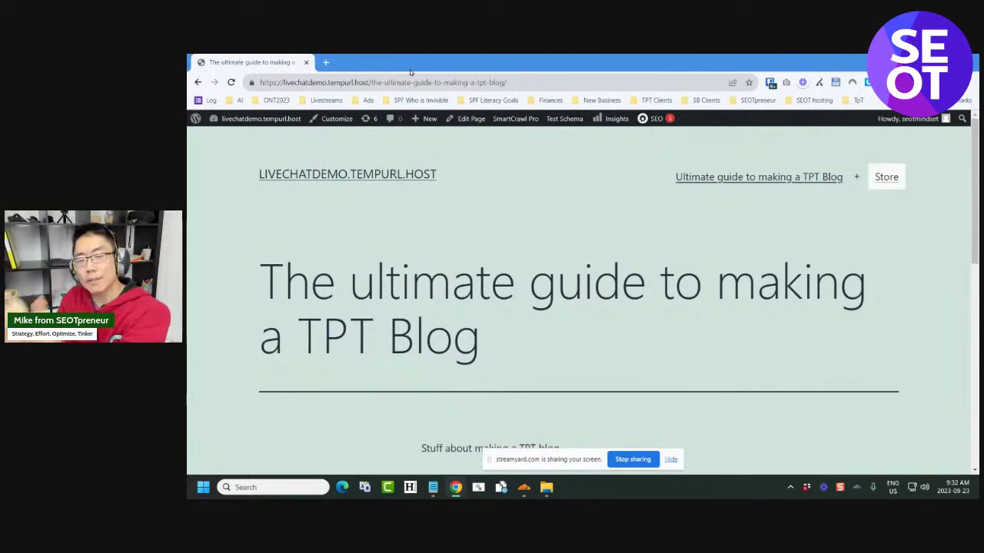
scroll(599, 336, "down", 3)
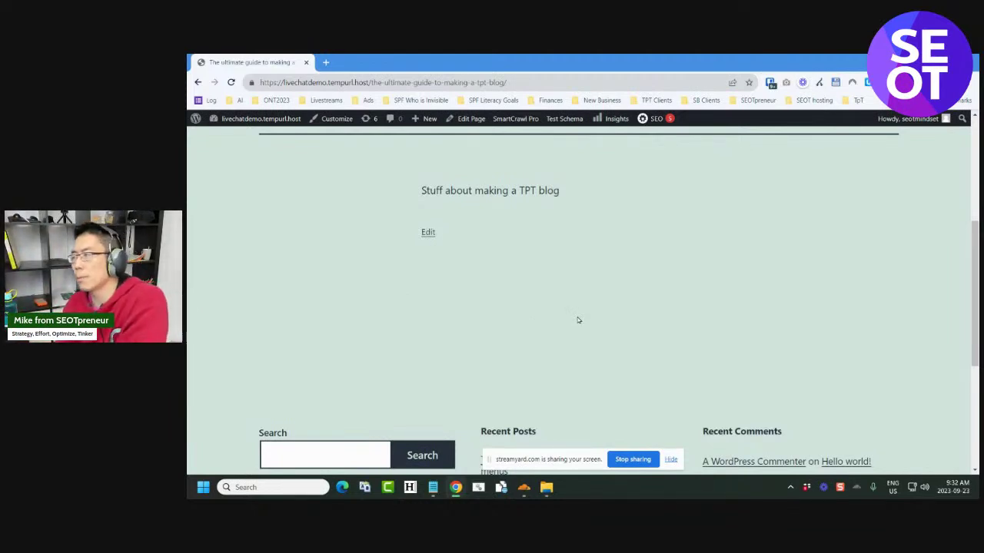
scroll(578, 319, "up", 5)
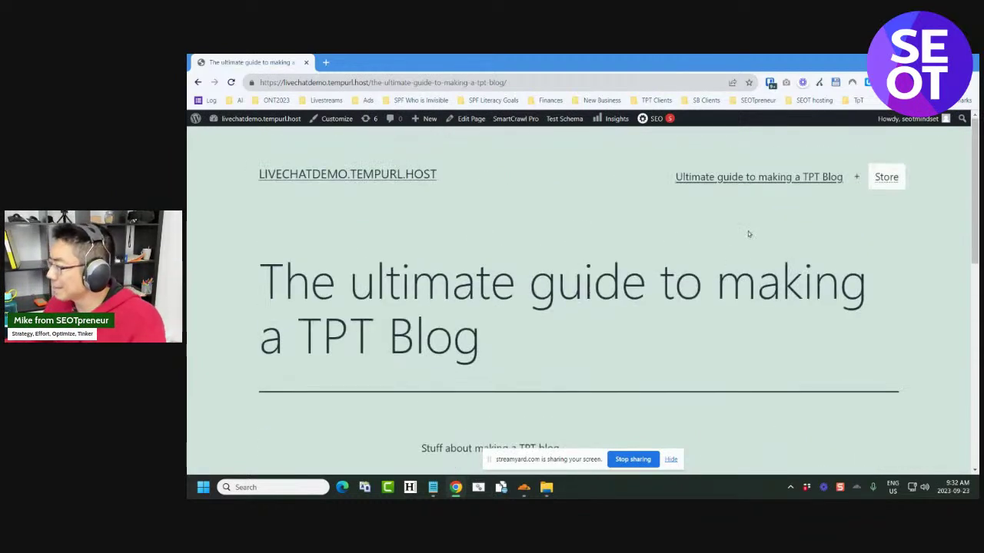
mouse_move(746, 192)
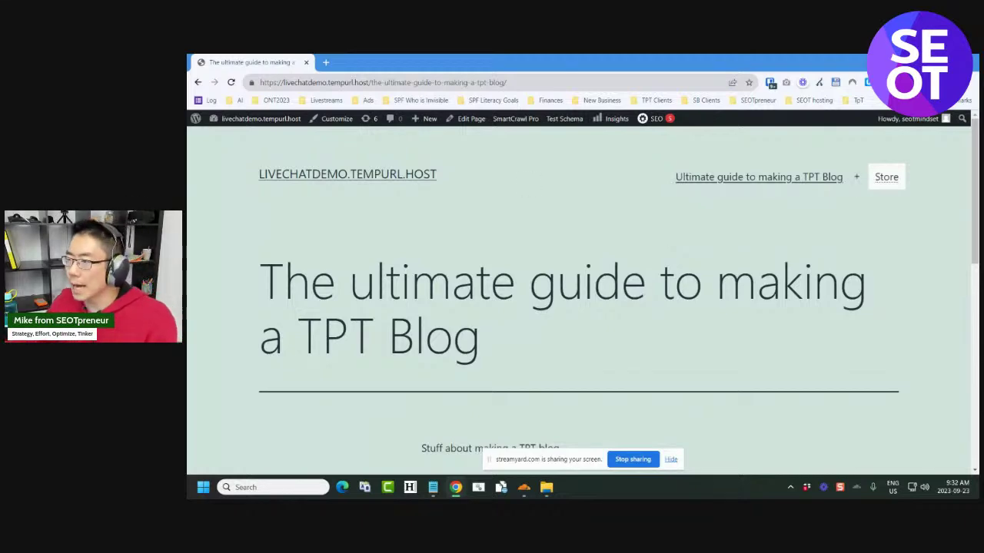
Close the live site page and switch to the Livestream TPT Blog presentation in Google Slides
left_click(306, 62)
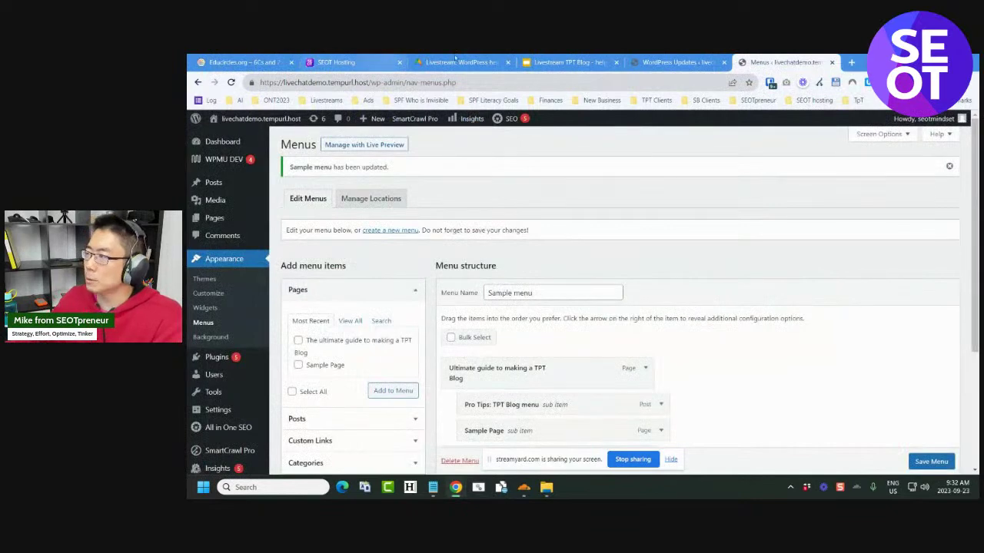
left_click(567, 62)
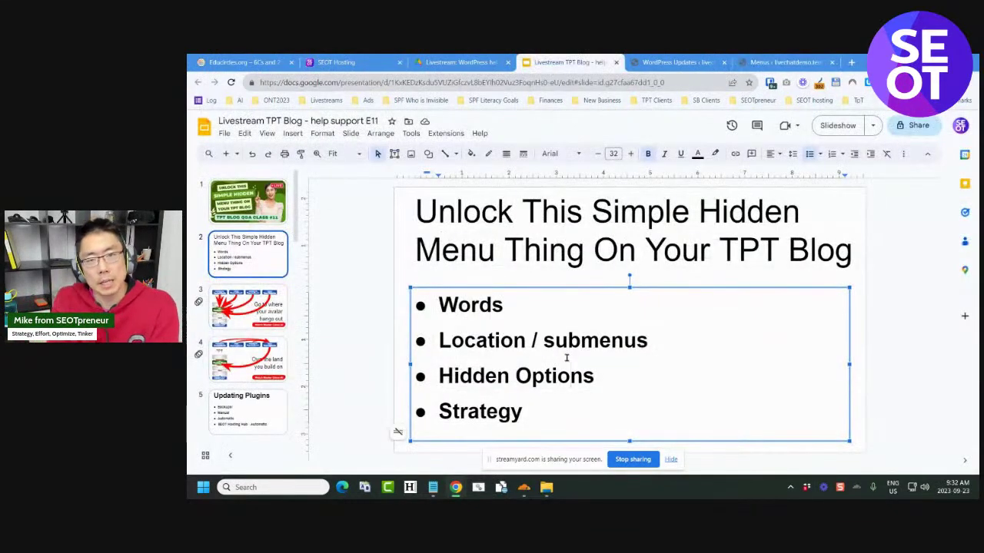